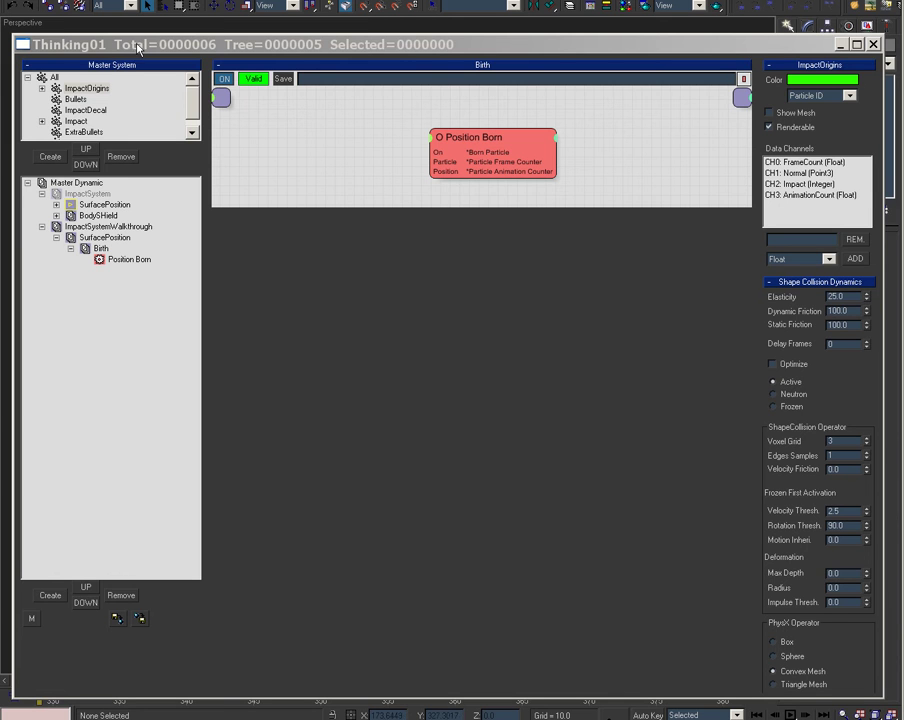
Remove all existing particle groups, from ImpactOrigins through BloodDrips, from the Master System
mouse_move(145, 44)
mouse_down()
mouse_move(129, 51)
mouse_move(134, 43)
mouse_up()
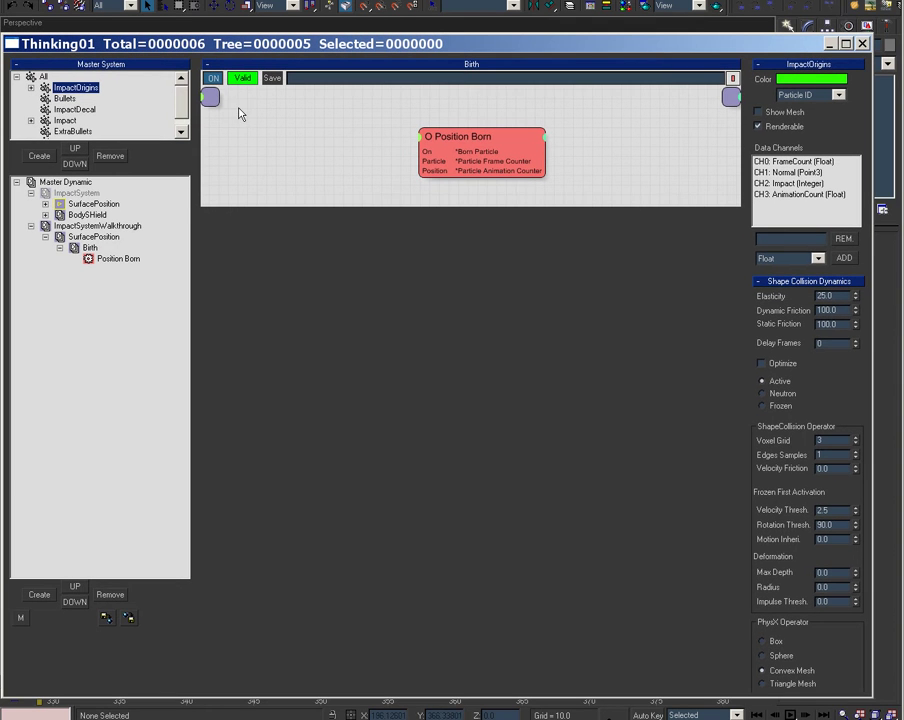
click(113, 157)
click(65, 87)
click(113, 156)
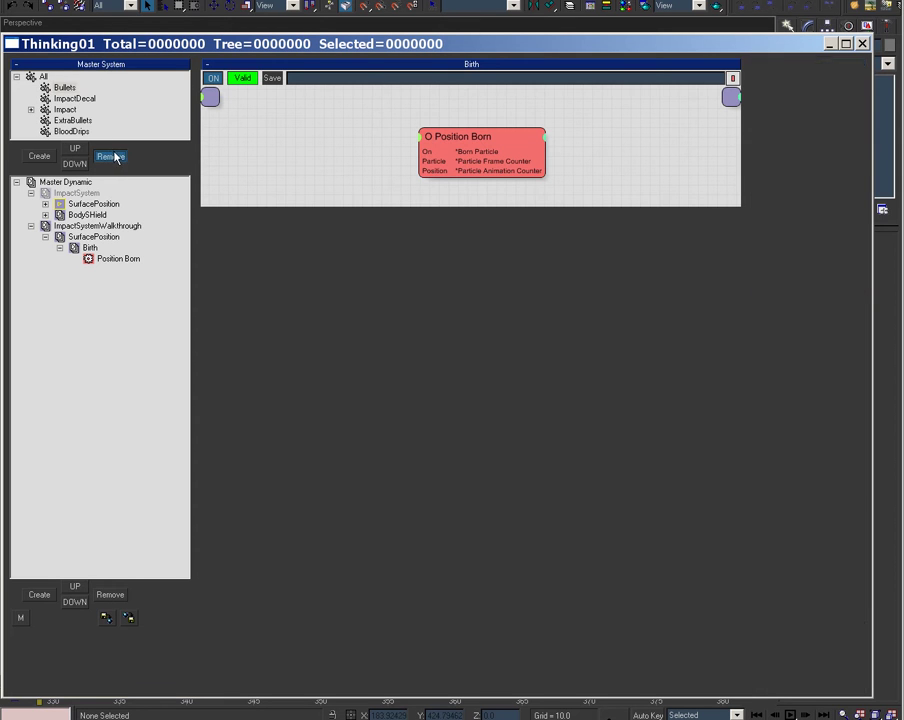
click(113, 157)
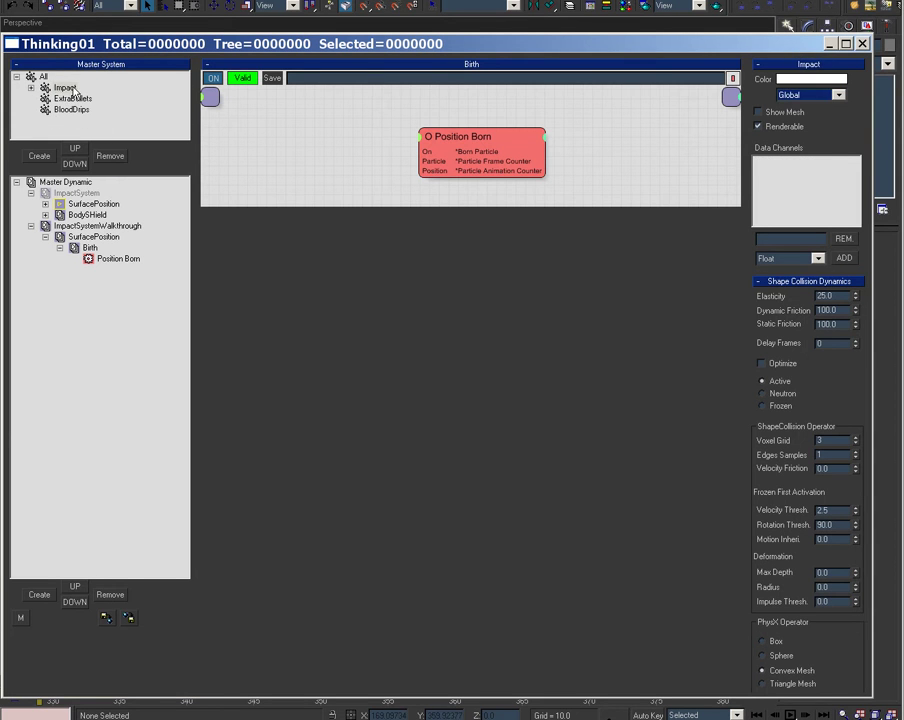
click(112, 156)
click(111, 156)
click(62, 86)
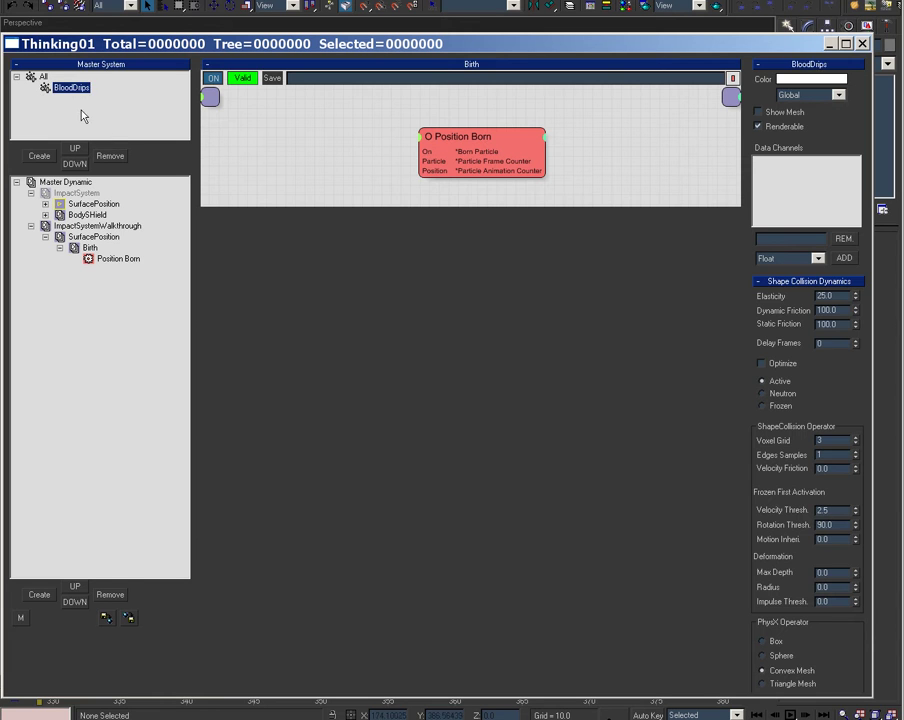
click(111, 156)
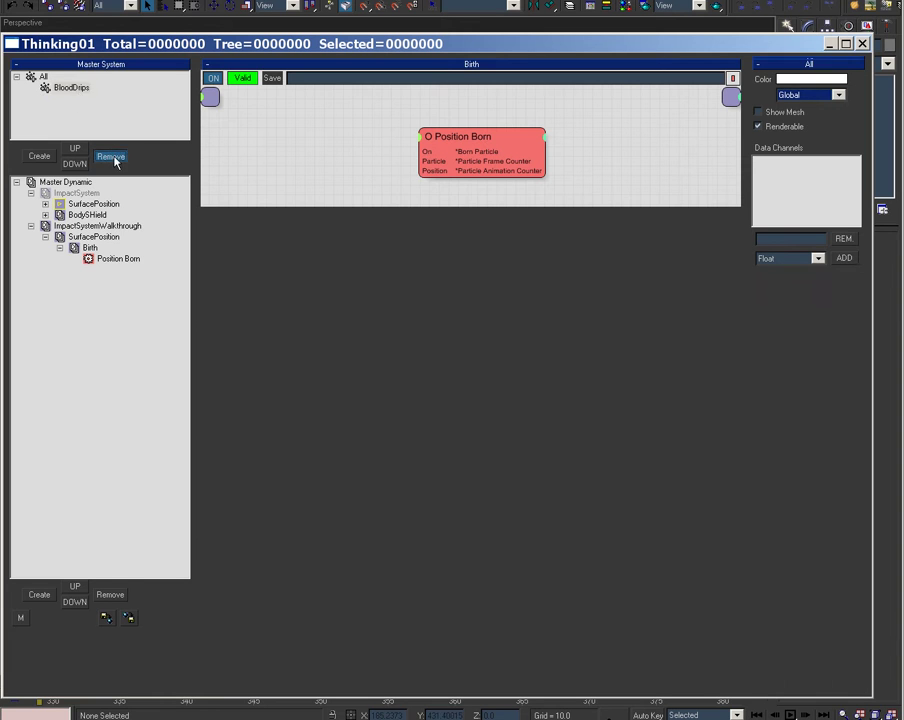
Create a new particle group in the Master System and name it ImopctOrigins
click(42, 155)
click(63, 87)
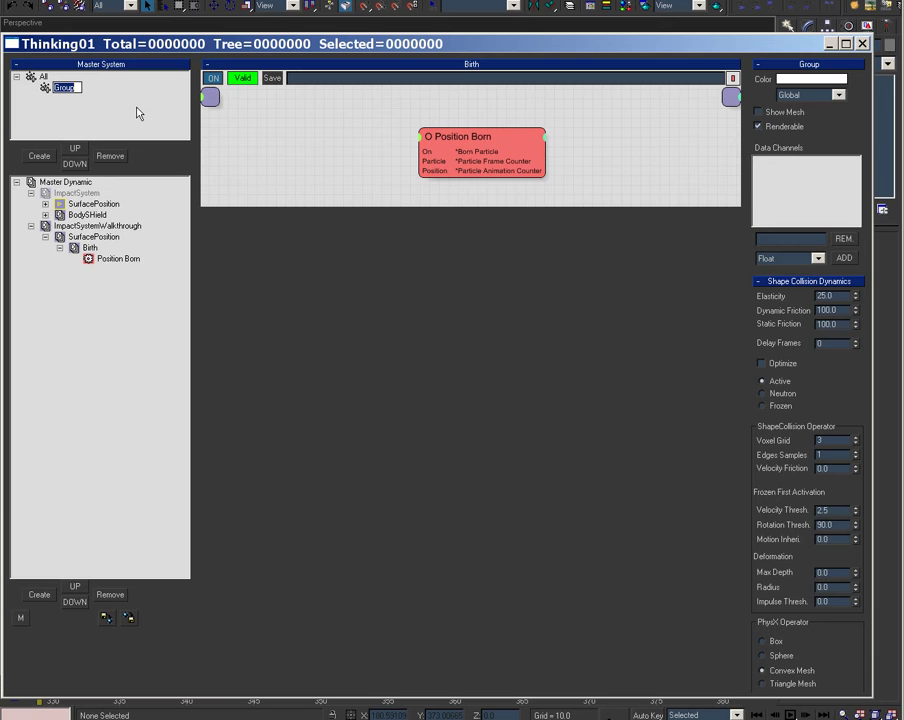
text(Impac)
text(tOrigins)
key(Return)
Assign the Position Born operator to the ImopctOrigins group and set its emission to Pistol Shot
drag(518, 151, 514, 143)
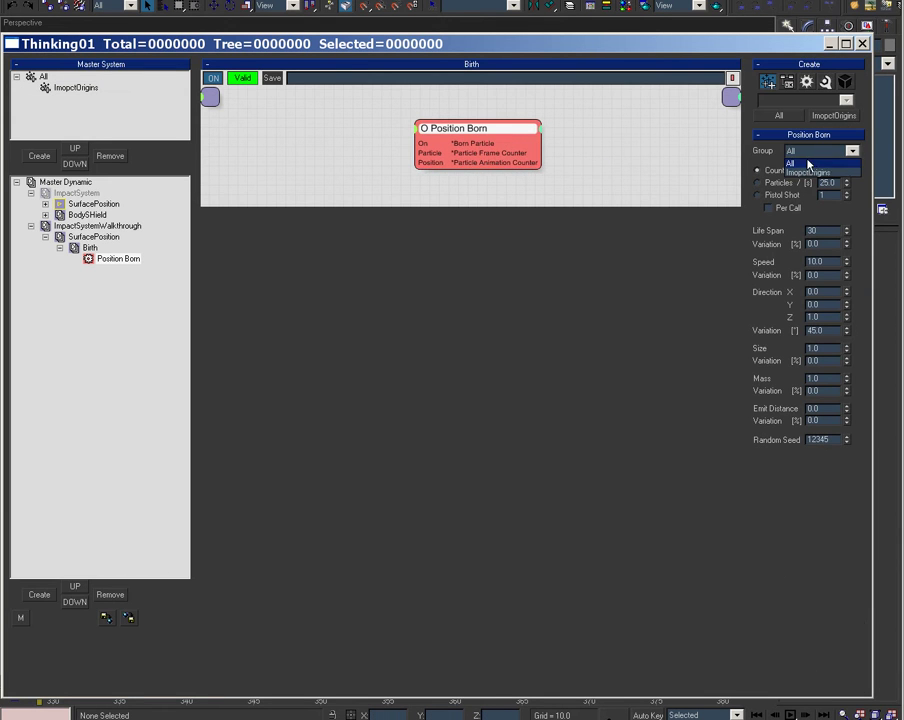
click(812, 172)
drag(445, 120, 415, 114)
click(766, 195)
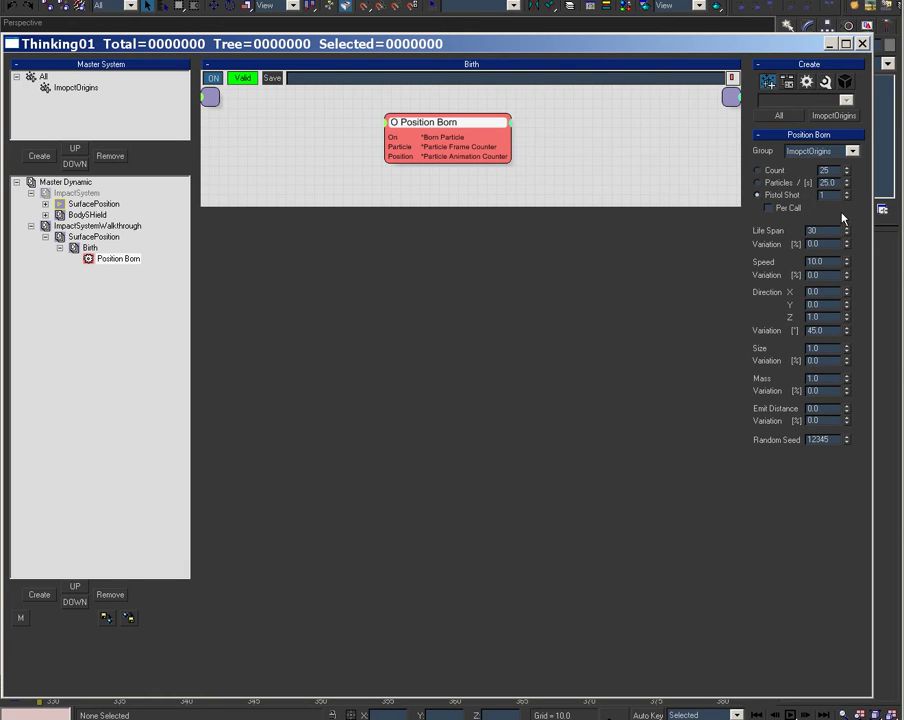
click(779, 183)
Create a dynamic set inside ImpactSystemWalkthrough's SurfacePosition set and name it SurfacePosition
mouse_move(578, 44)
mouse_down()
mouse_move(591, 284)
mouse_move(592, 58)
mouse_move(564, 48)
mouse_up()
click(79, 234)
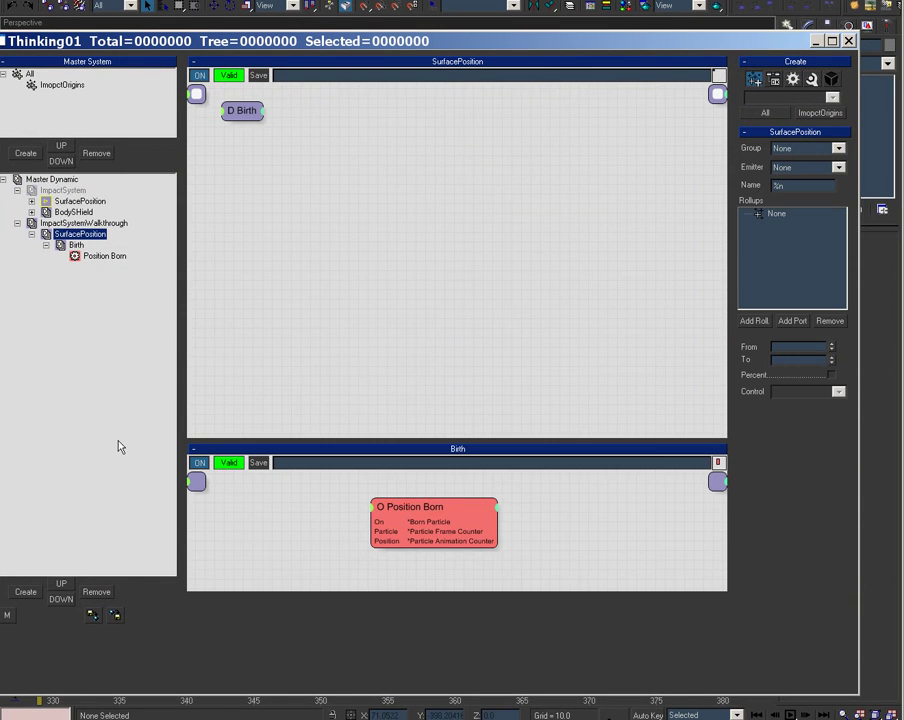
click(39, 592)
click(94, 268)
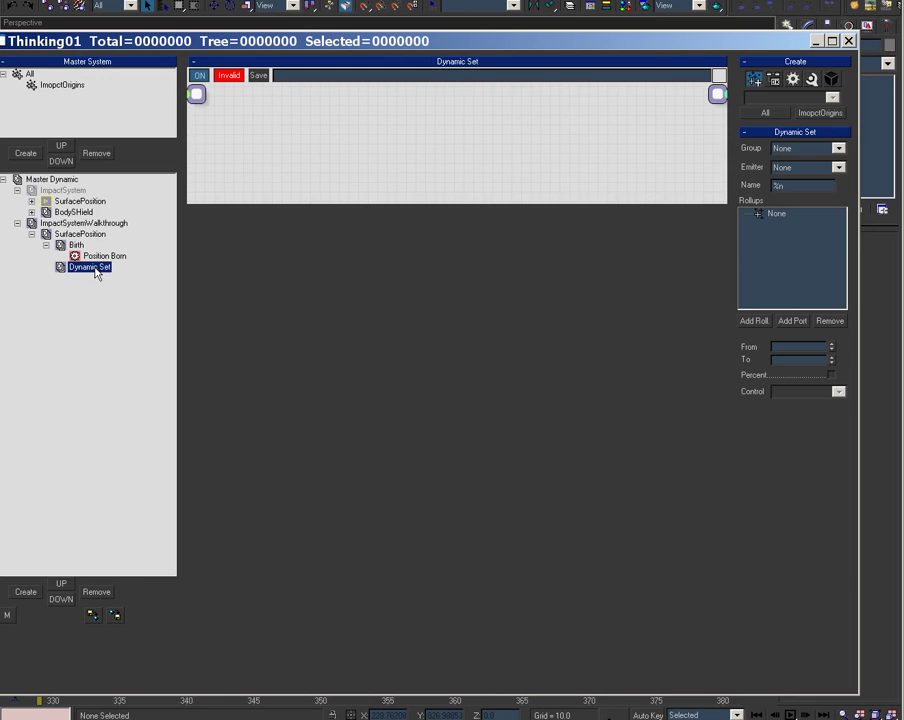
key(F2)
key(BackSpace)
text(SurfacePosition)
key(Return)
Add a Node helper and a Surface Pos helper to the new SurfacePosition set
right_click(246, 234)
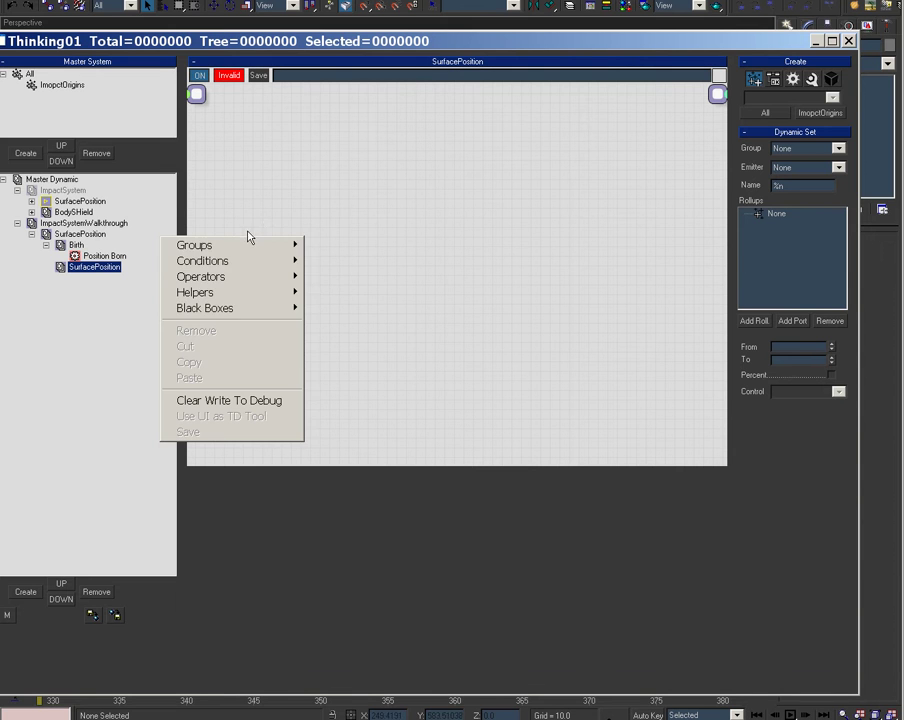
mouse_move(230, 292)
mouse_move(331, 296)
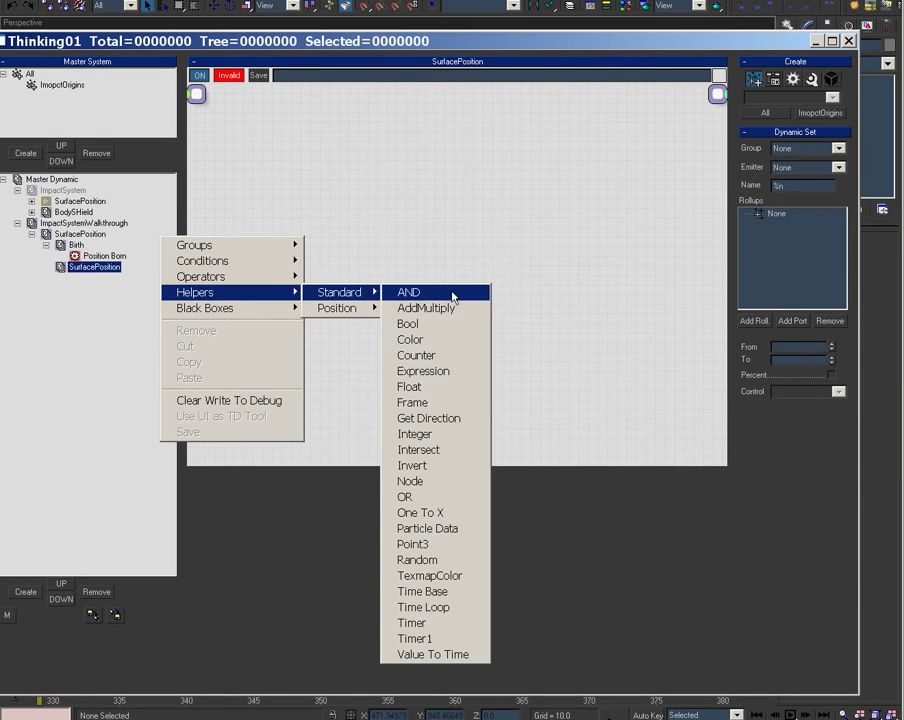
click(440, 484)
right_click(344, 233)
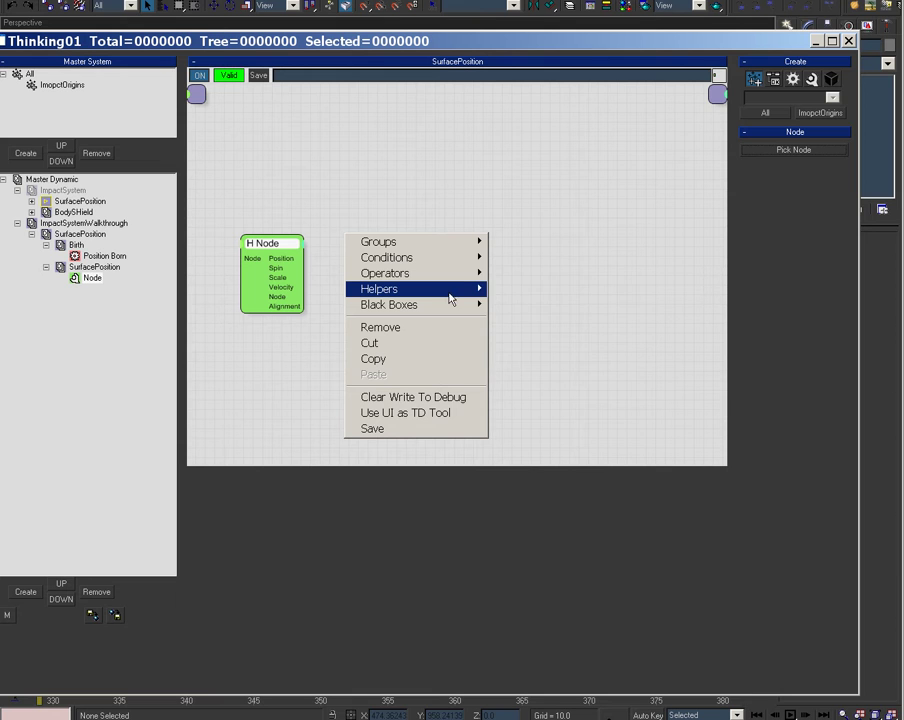
mouse_move(440, 290)
mouse_move(521, 304)
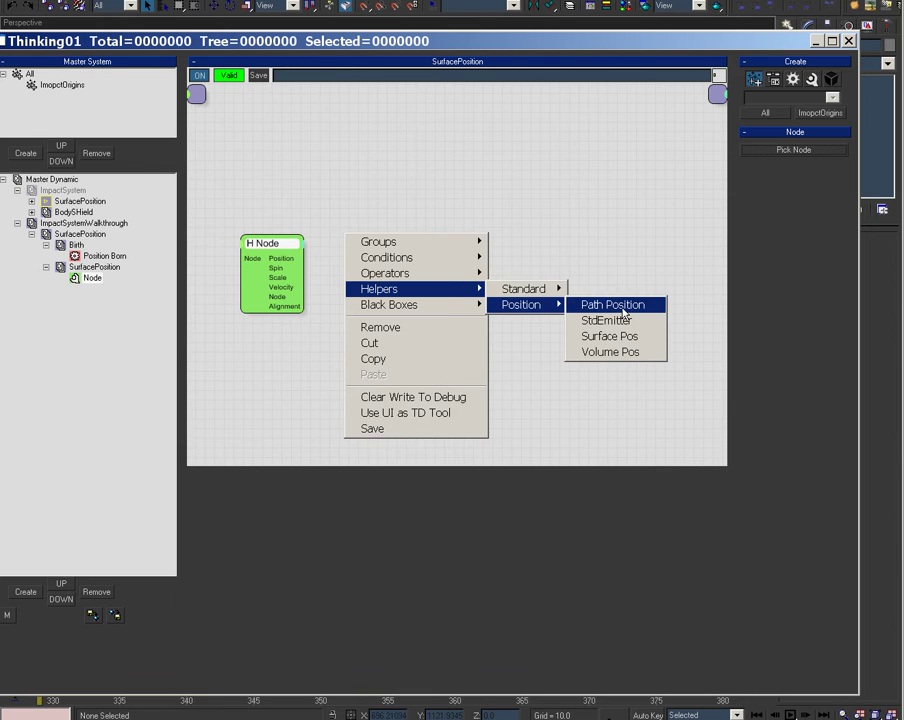
click(624, 340)
Connect the Node helper's Node output to Surface Pos, and set Surface Pos to Face with Mat. ID 8
drag(420, 258, 304, 297)
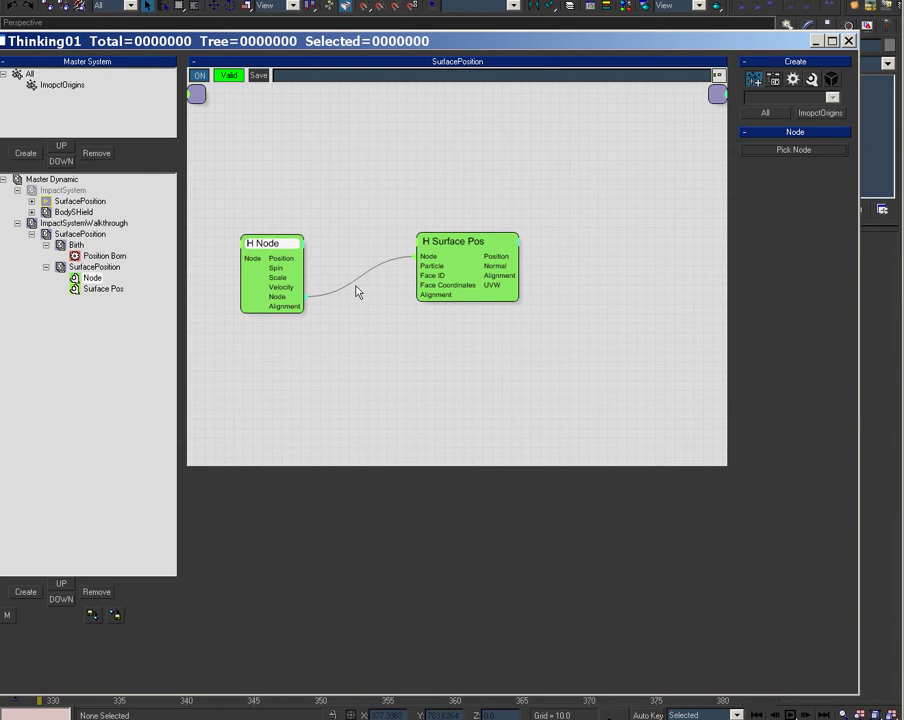
drag(451, 255, 428, 255)
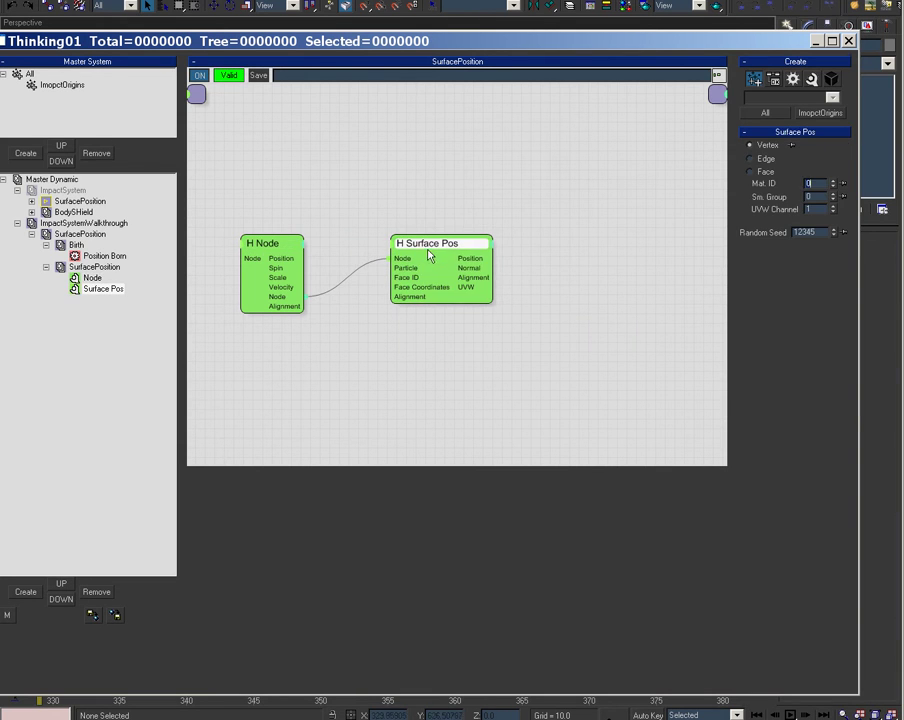
click(764, 174)
Add the ImopctOrigins group to the graph and connect its Particle output to Surface Pos's Particle input
right_click(196, 137)
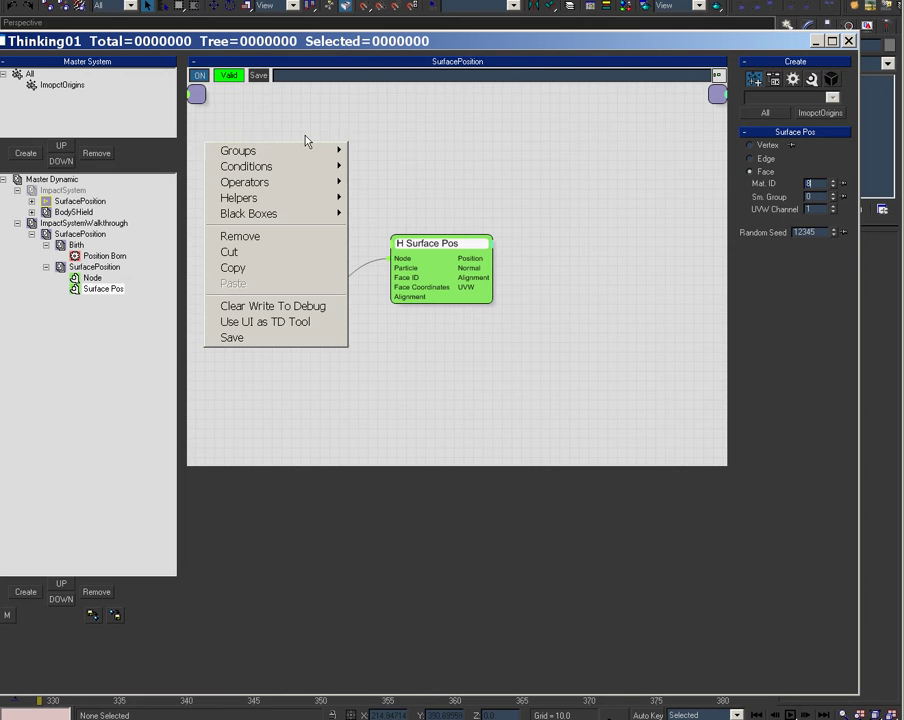
mouse_move(330, 150)
click(398, 165)
click(293, 158)
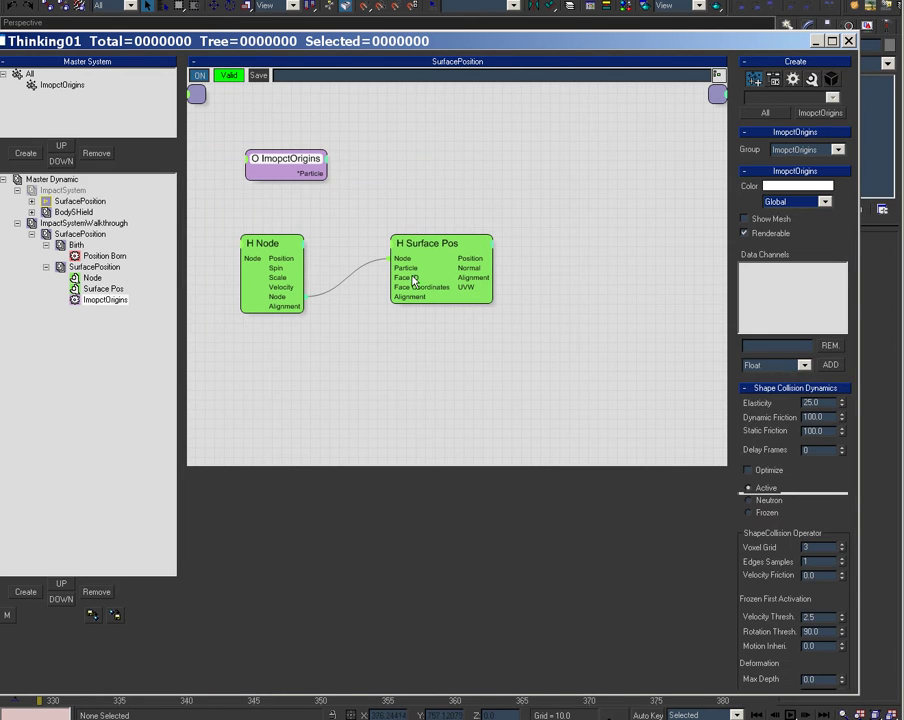
drag(396, 268, 329, 173)
Add a Particle Data operator with a Position input and connect the ImopctOrigins Particle output to its Particle input
right_click(501, 183)
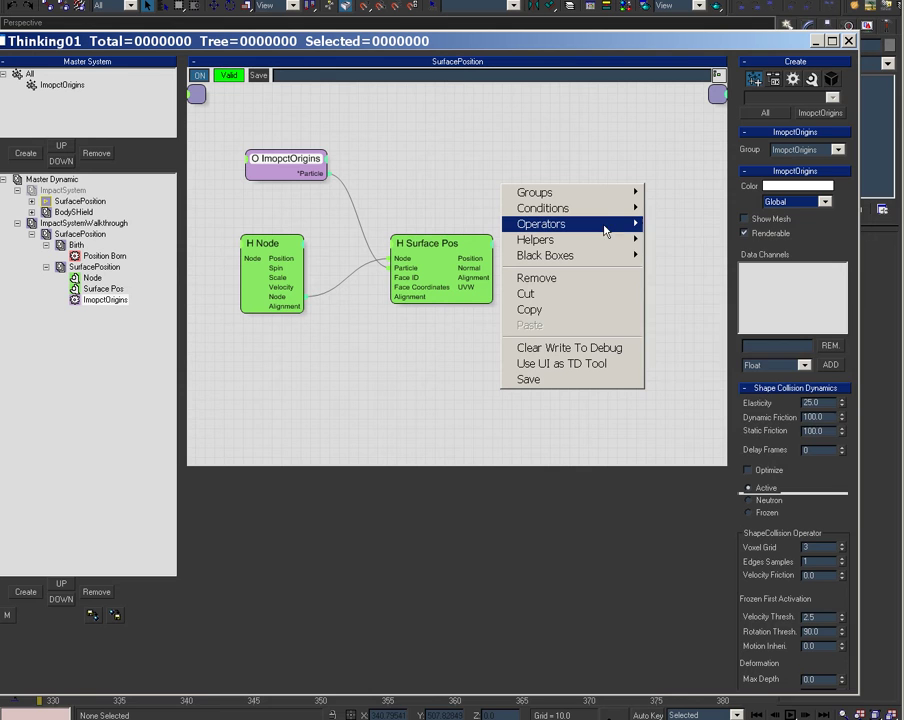
mouse_move(630, 224)
mouse_move(705, 224)
click(793, 350)
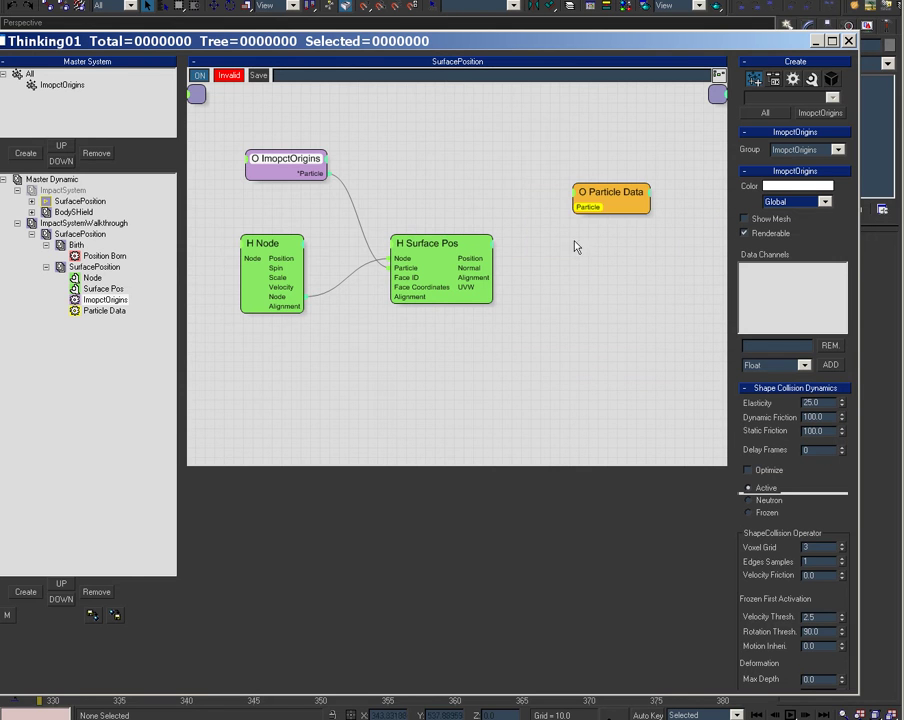
click(592, 205)
click(576, 251)
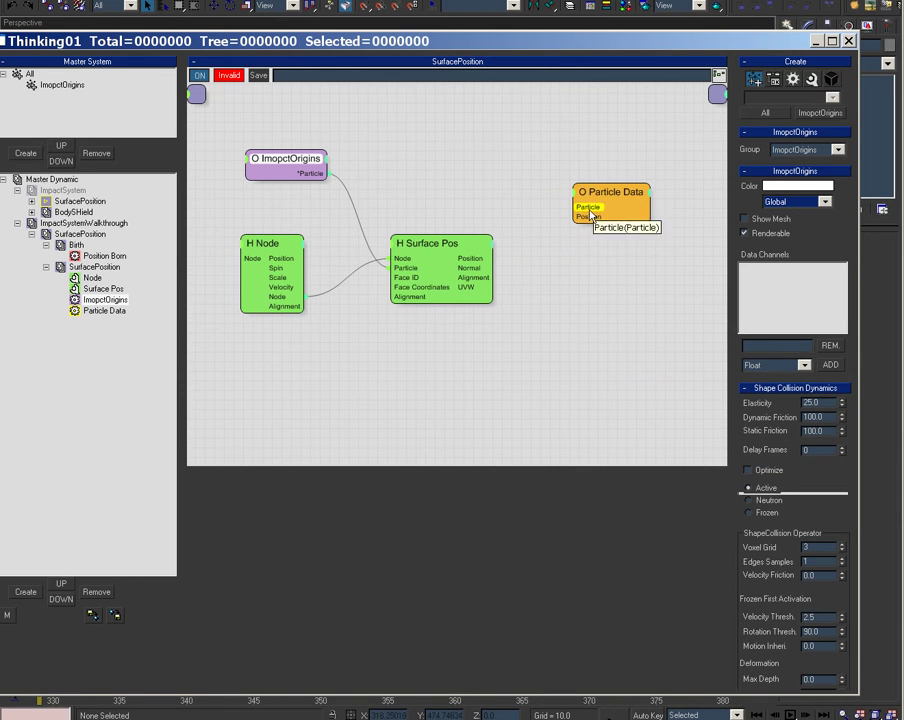
drag(576, 208, 327, 173)
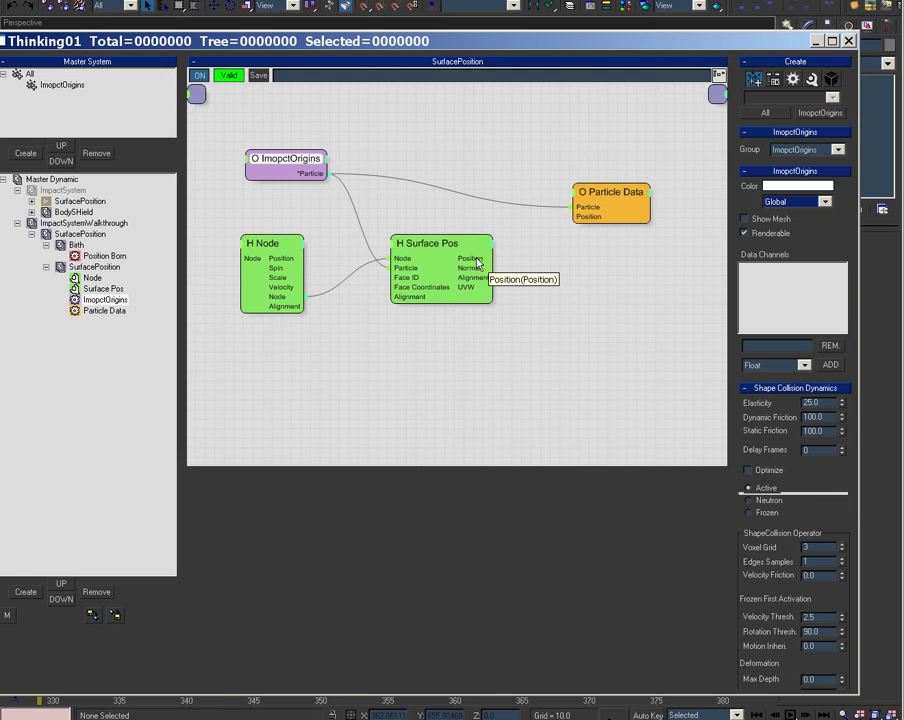
Add an Alignment input to Particle Data and connect Surface Pos's Position and Alignment outputs to the matching inputs
drag(490, 258, 576, 216)
click(578, 205)
click(578, 345)
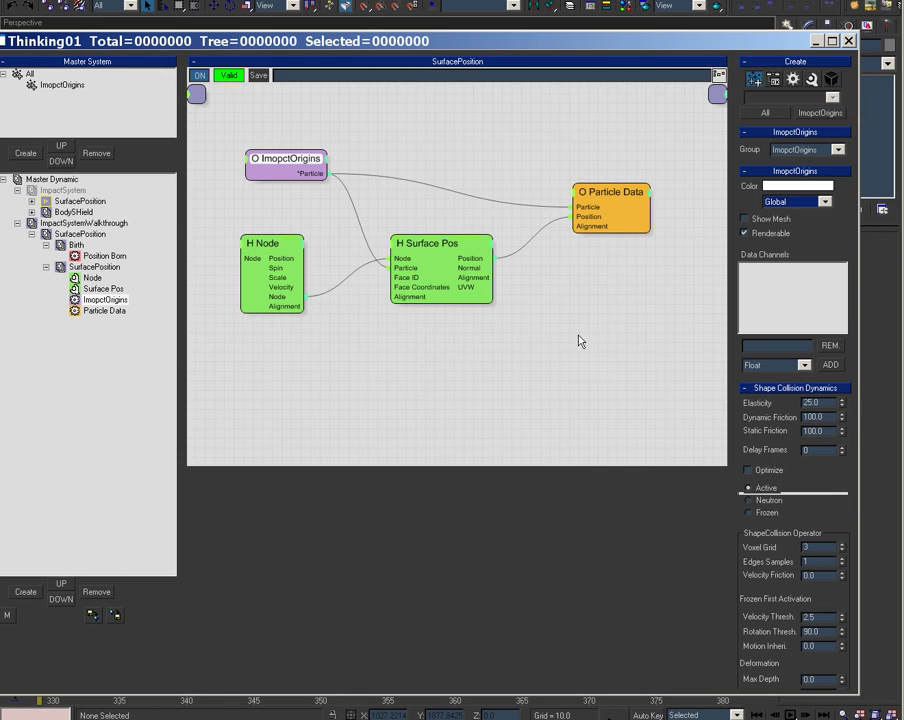
drag(490, 278, 606, 165)
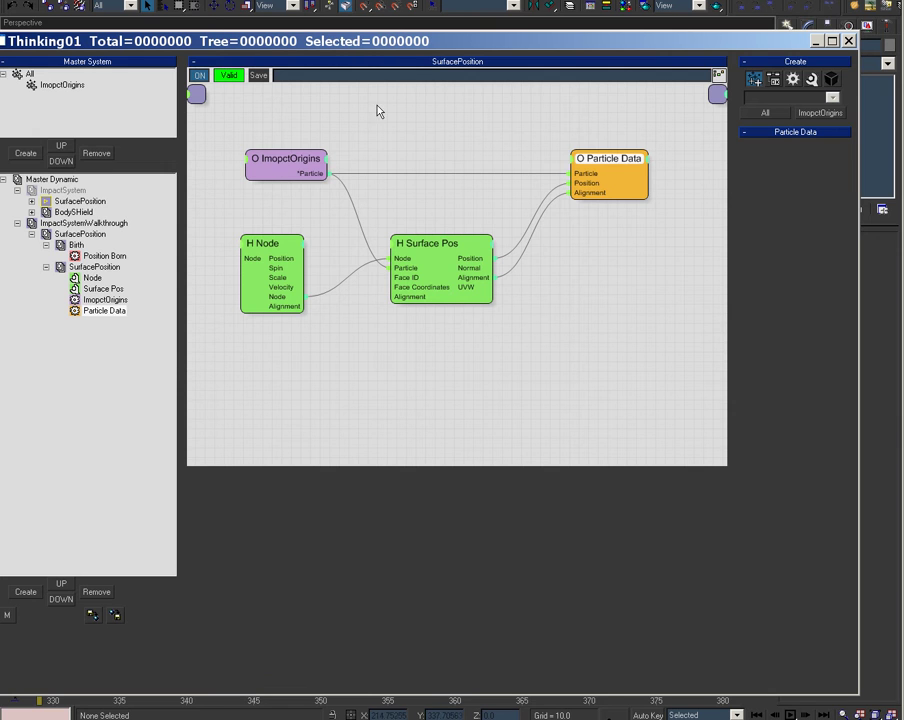
Move the Thinking window out of the way, scrub the timeline to frame 339 and examine the particles around the vest
drag(399, 48, 385, 719)
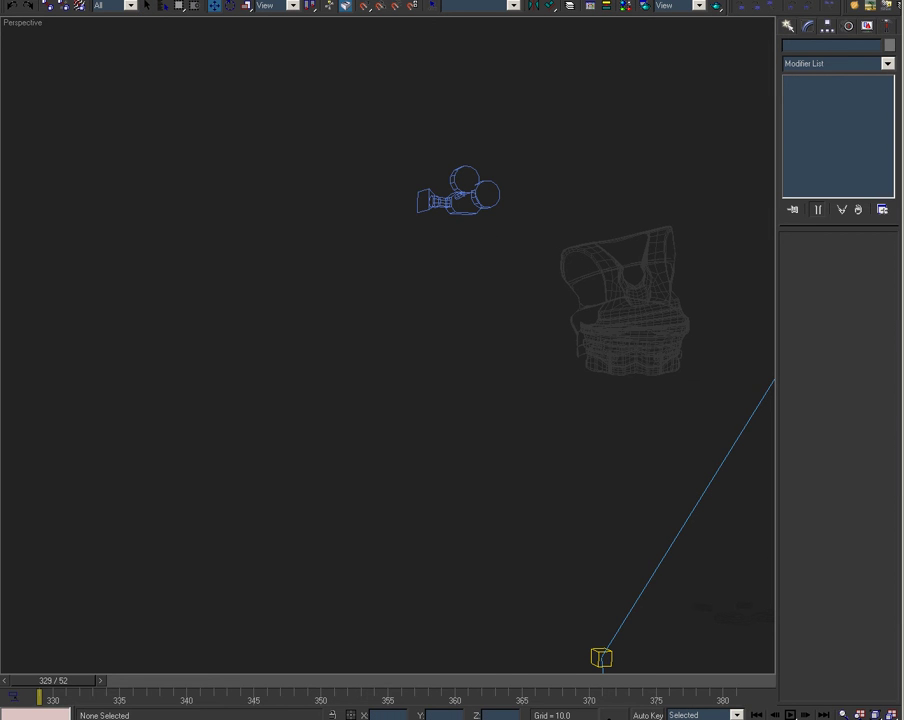
drag(535, 716, 532, 114)
drag(64, 686, 10, 688)
drag(72, 680, 194, 705)
middle_drag(550, 609, 446, 508)
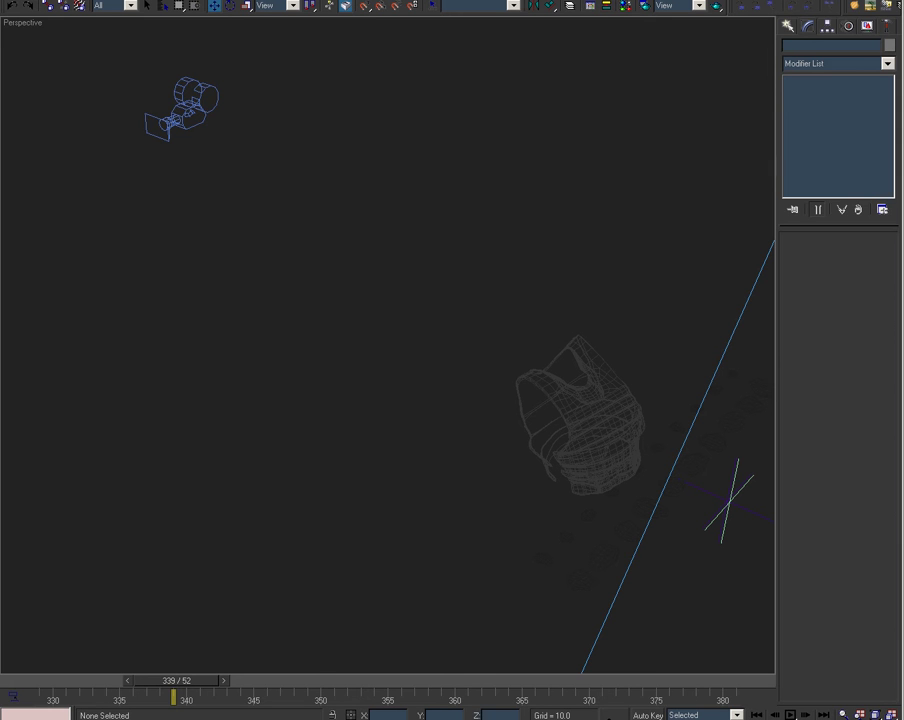
mouse_move(377, 585)
alt+middle_down()
mouse_move(478, 476)
mouse_move(495, 498)
alt+middle_up()
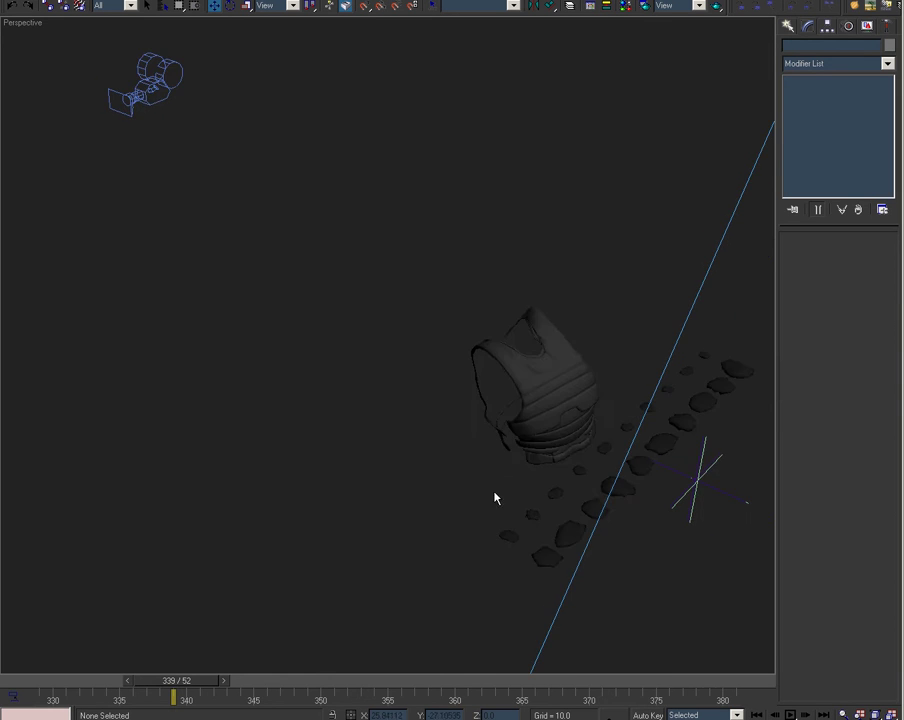
key(F3)
mouse_move(424, 537)
middle_down()
mouse_move(320, 512)
mouse_move(420, 587)
mouse_move(323, 593)
mouse_move(502, 565)
mouse_move(580, 310)
mouse_move(625, 472)
mouse_move(539, 472)
mouse_move(628, 346)
mouse_move(600, 382)
middle_up()
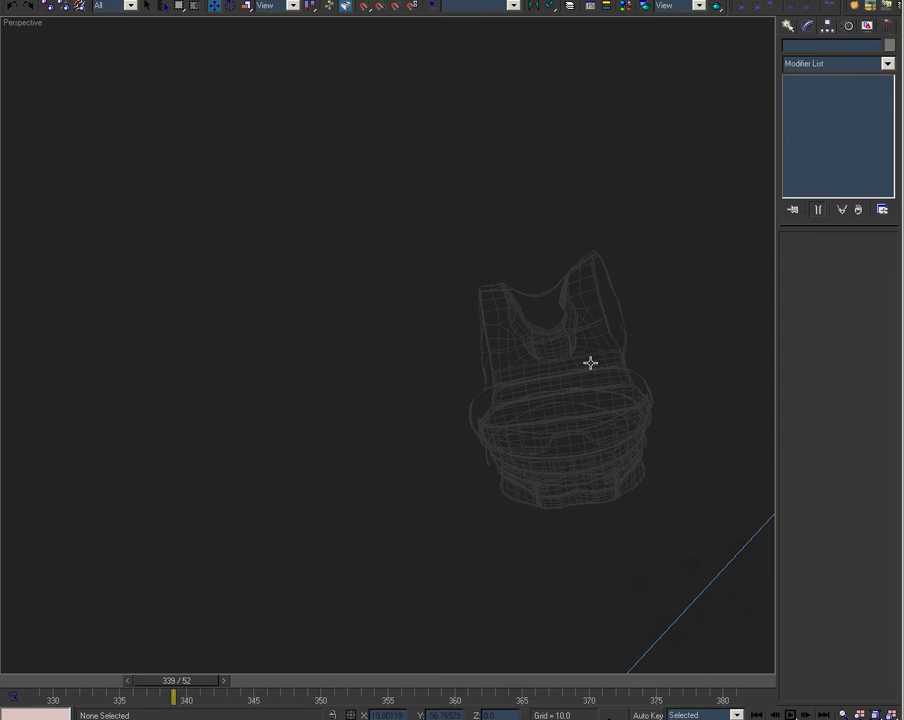
Select the vest mesh and examine its lower Mesh Select modifier's face selection and the Material modifier's ID
click(590, 363)
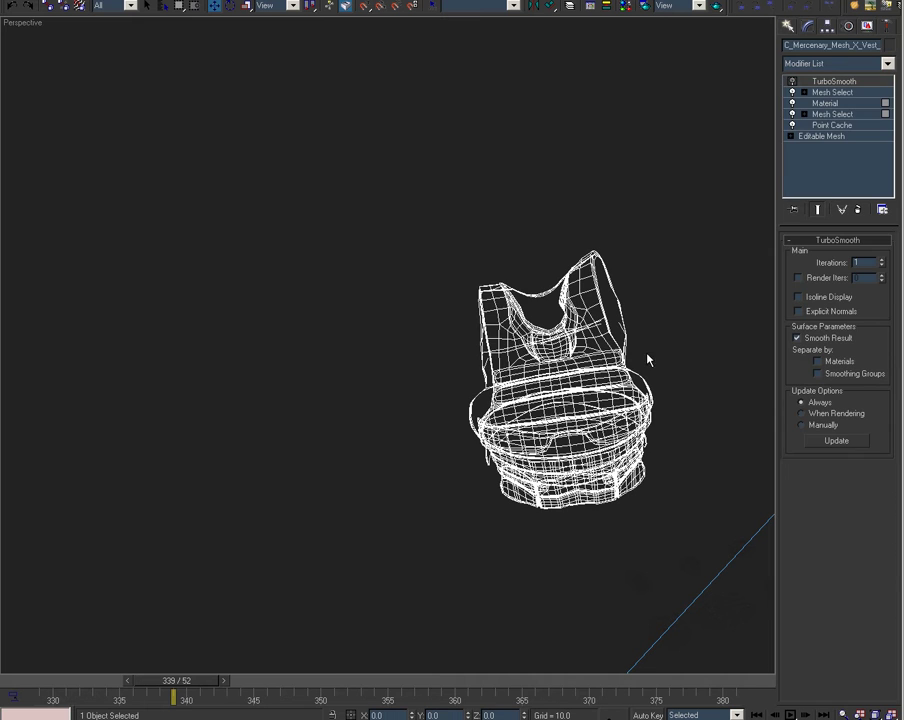
click(845, 115)
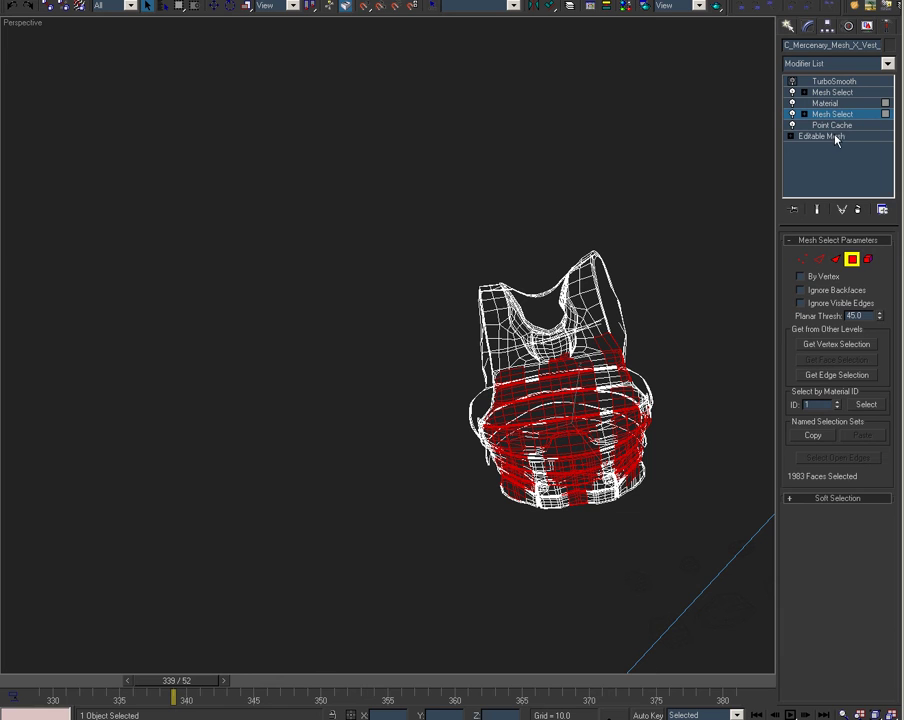
click(835, 105)
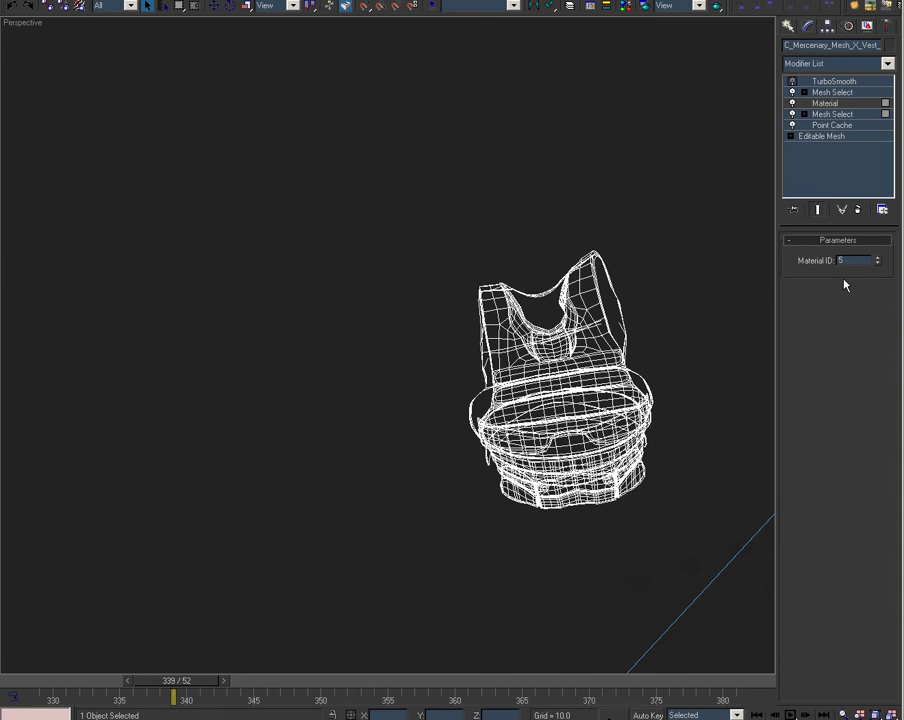
click(845, 115)
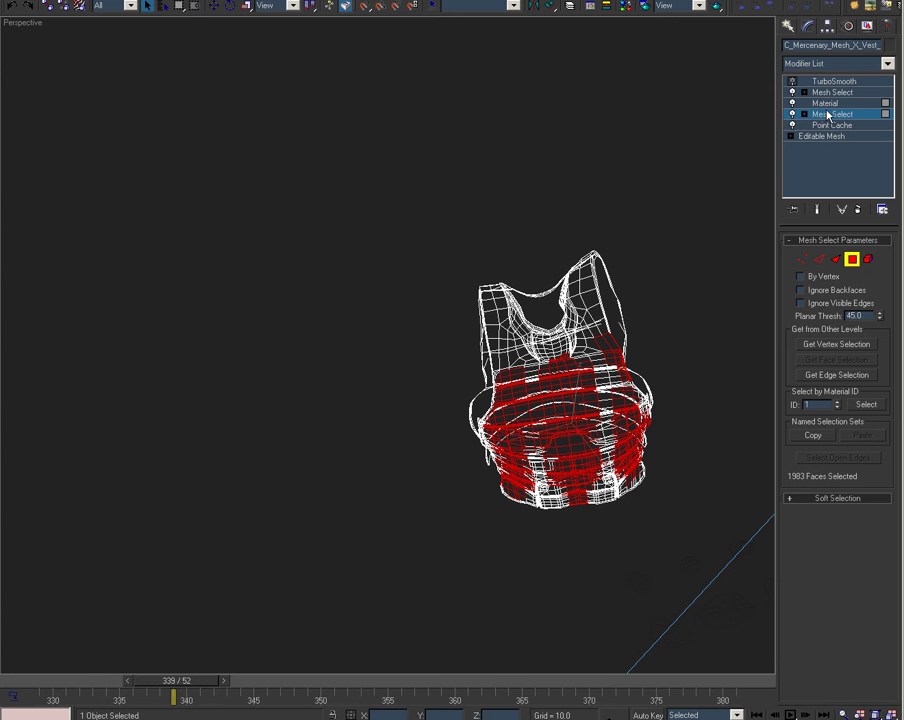
click(828, 103)
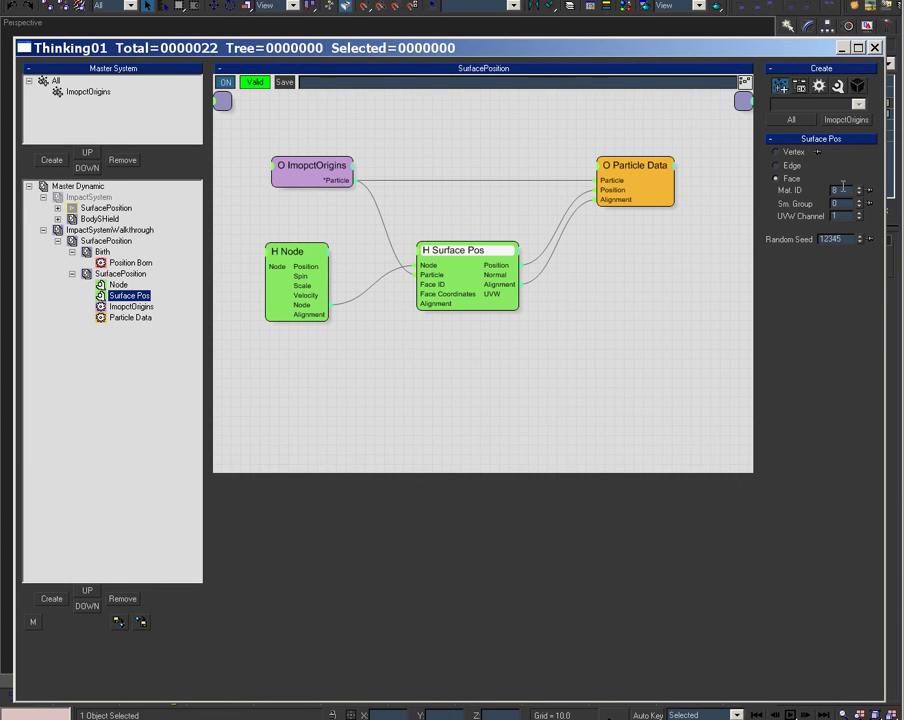
Set the Surface Pos helper's Mat. ID to 5 and scrub the timeline to frame 354 with the vest's TurboSmooth modifier active
drag(843, 188, 817, 189)
text(5)
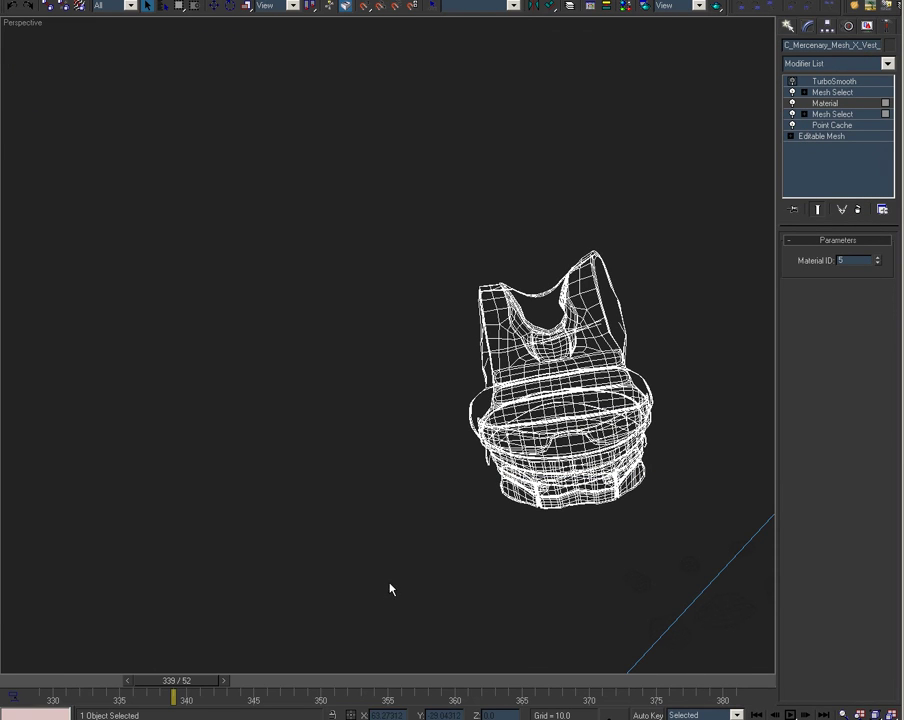
drag(72, 676, 387, 688)
click(835, 81)
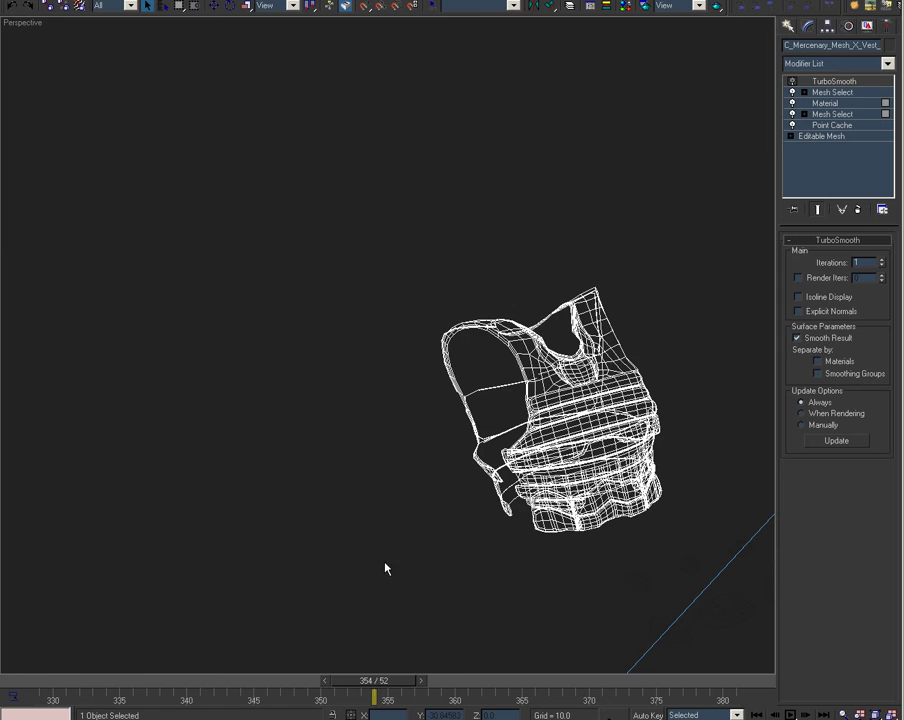
Scrub the timeline to frame 353 and examine the particles on the vest's front close up in wireframe display
drag(72, 686, 413, 684)
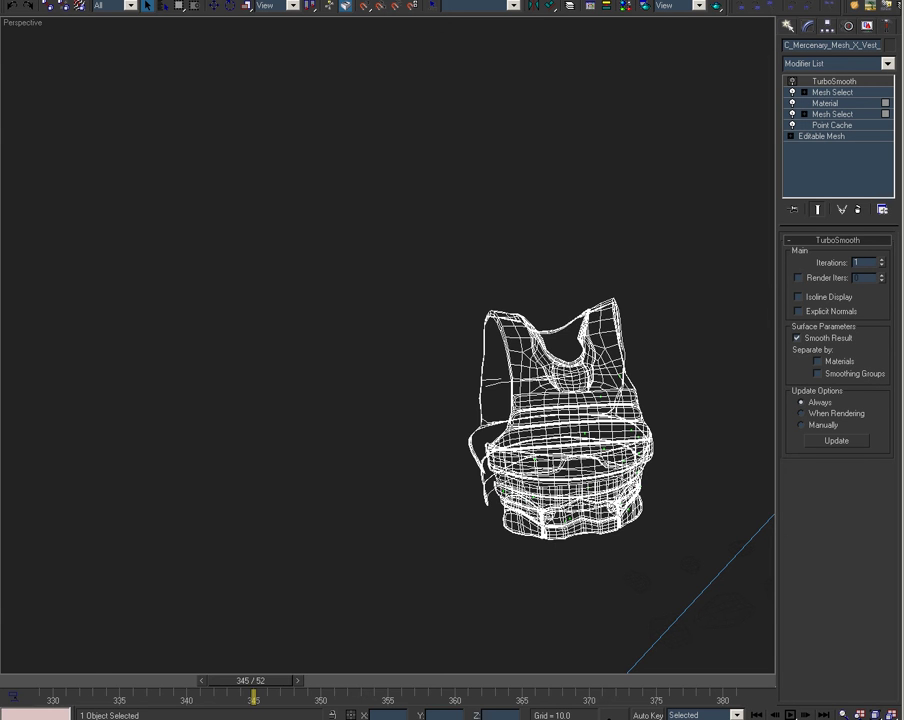
drag(62, 681, 362, 546)
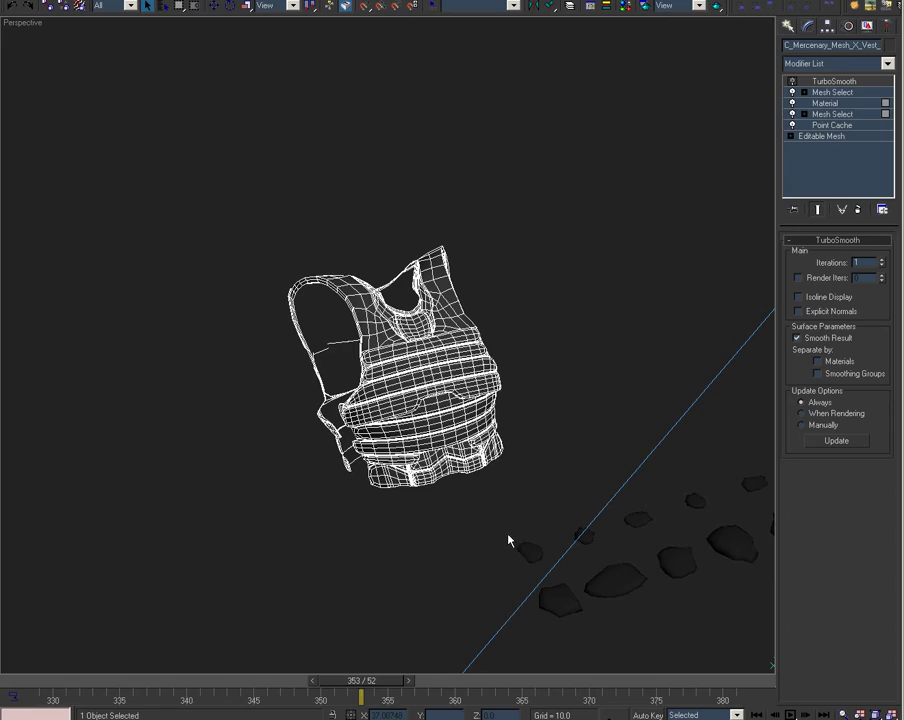
key(F3)
scroll(533, 557, up, 4)
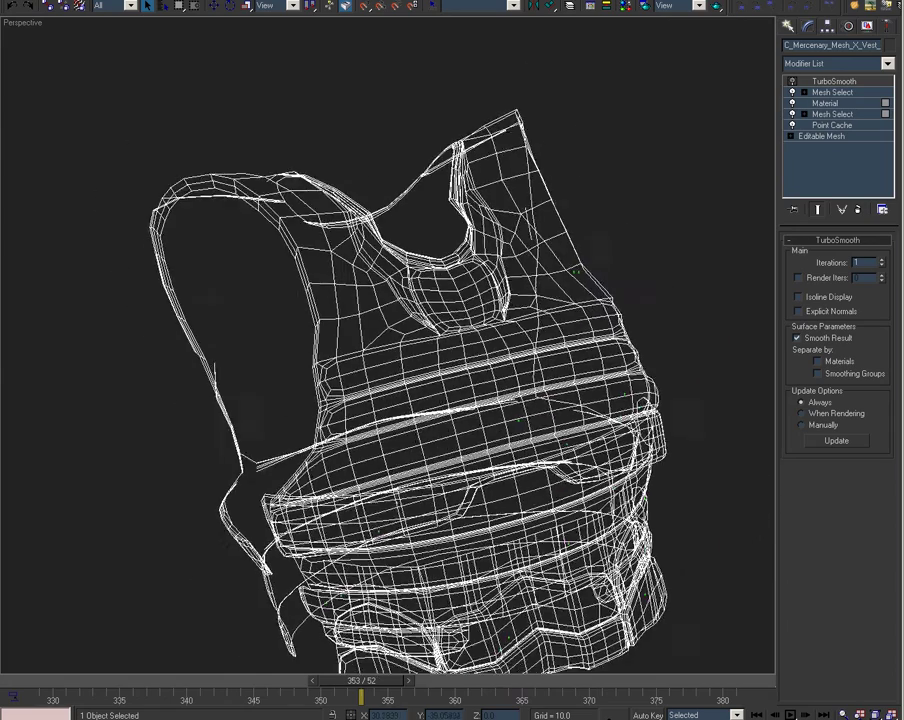
alt+middle_drag(533, 557, 387, 565)
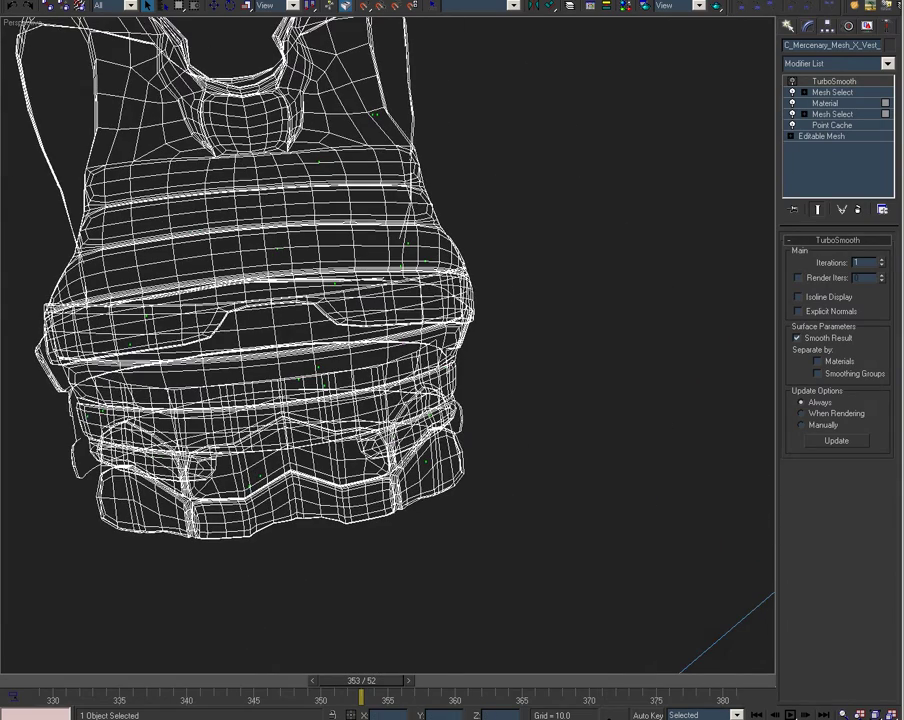
Bring the Thinking window back and turn off Force this Setting for the Master Dynamic
drag(500, 719, 628, 71)
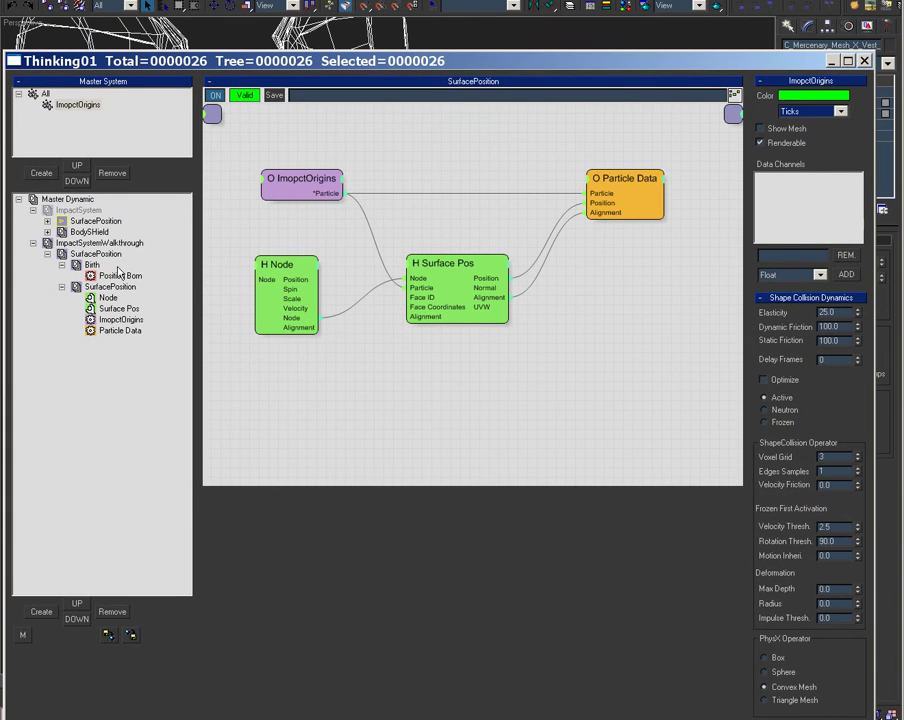
click(67, 199)
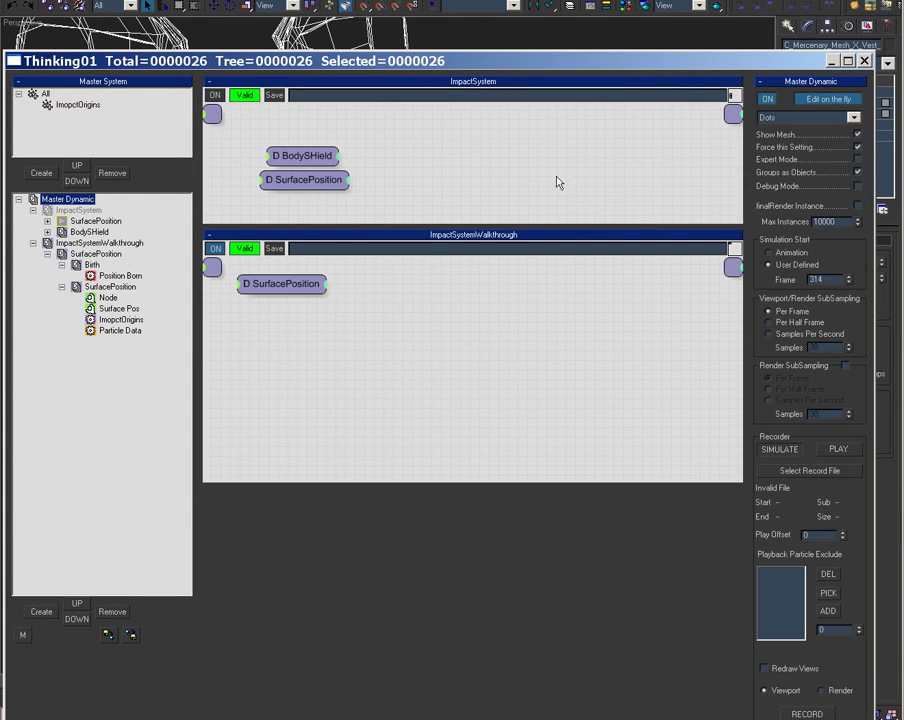
click(858, 148)
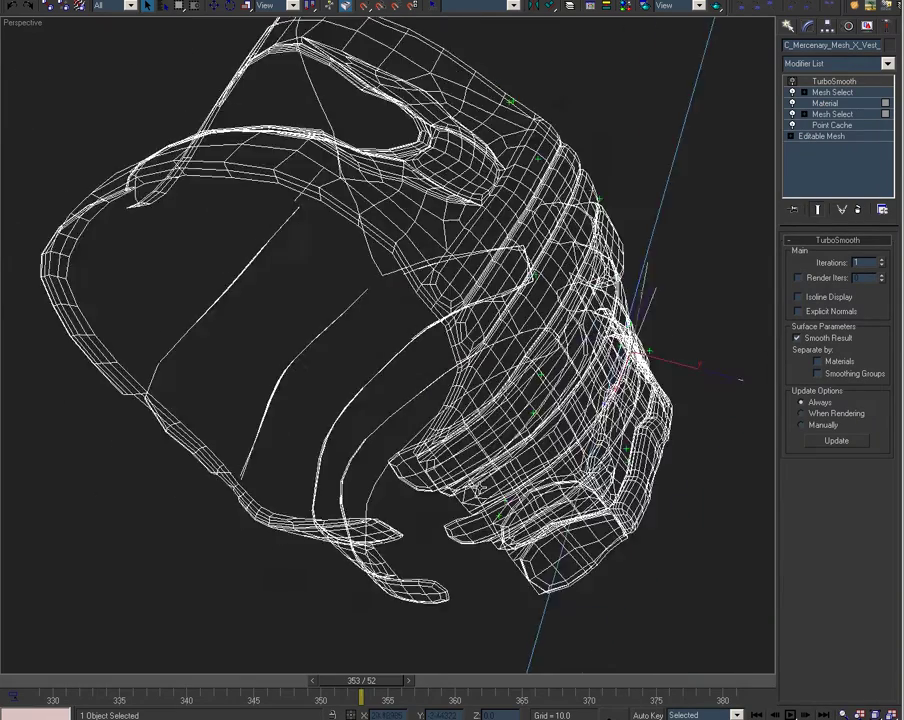
Scrub the timeline through frames 331, 344 and 336 and examine the particle ticks on the vest up close
alt+middle_drag(479, 488, 305, 591)
drag(65, 684, 84, 700)
click(147, 5)
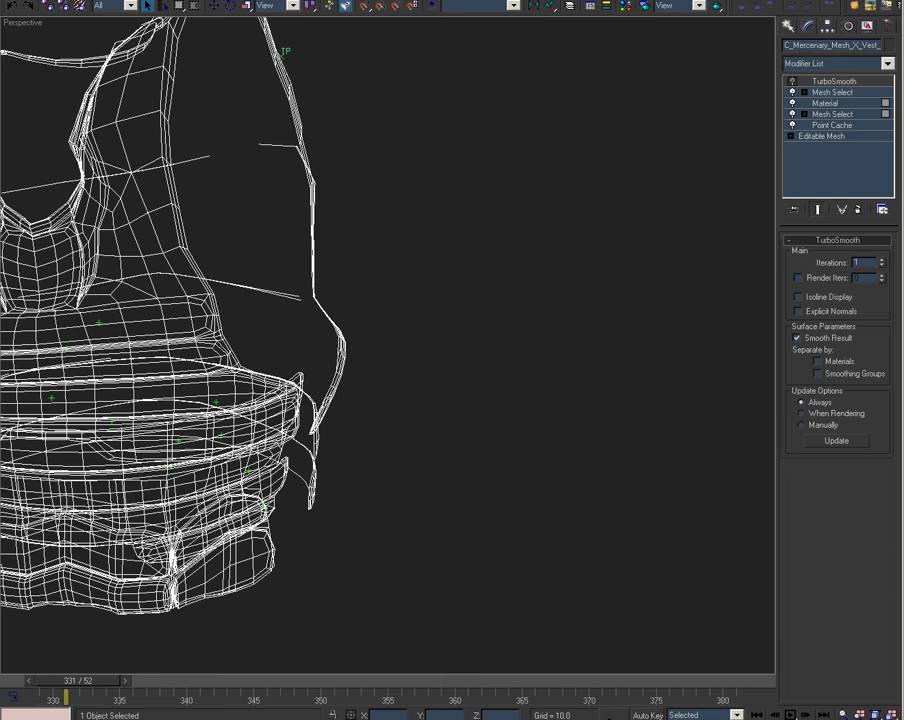
scroll(436, 327, down, 5)
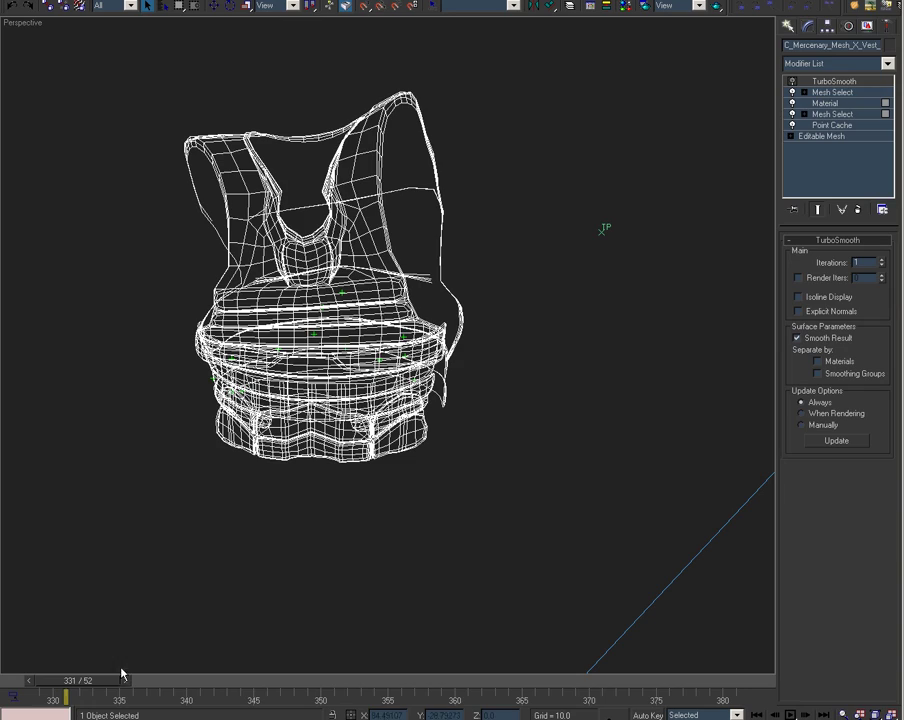
drag(100, 688, 265, 692)
middle_drag(398, 378, 424, 543)
scroll(393, 498, up, 4)
scroll(393, 498, up, 1)
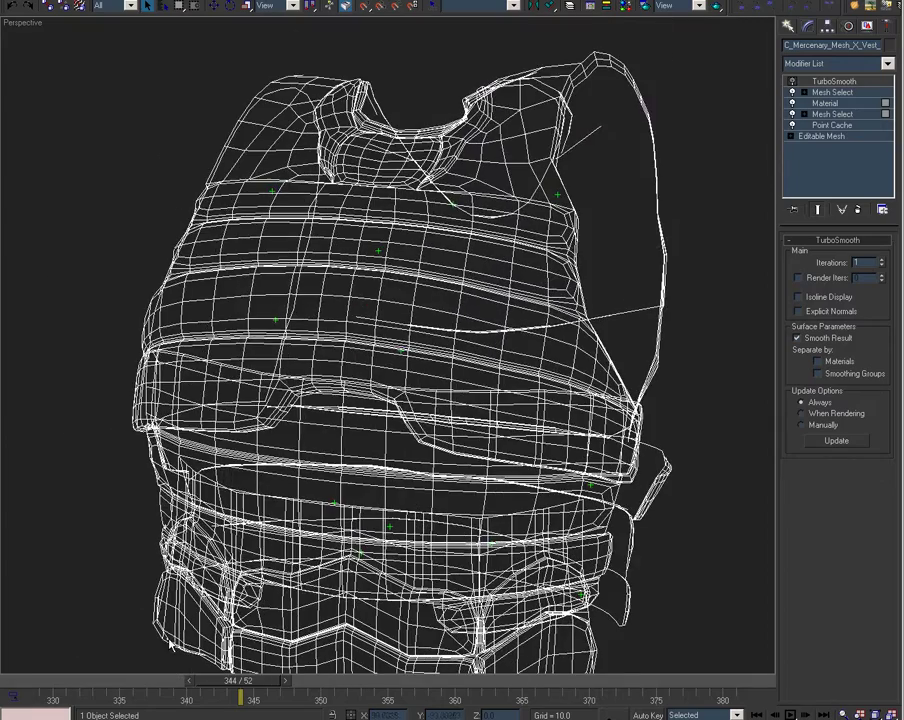
drag(238, 681, 146, 700)
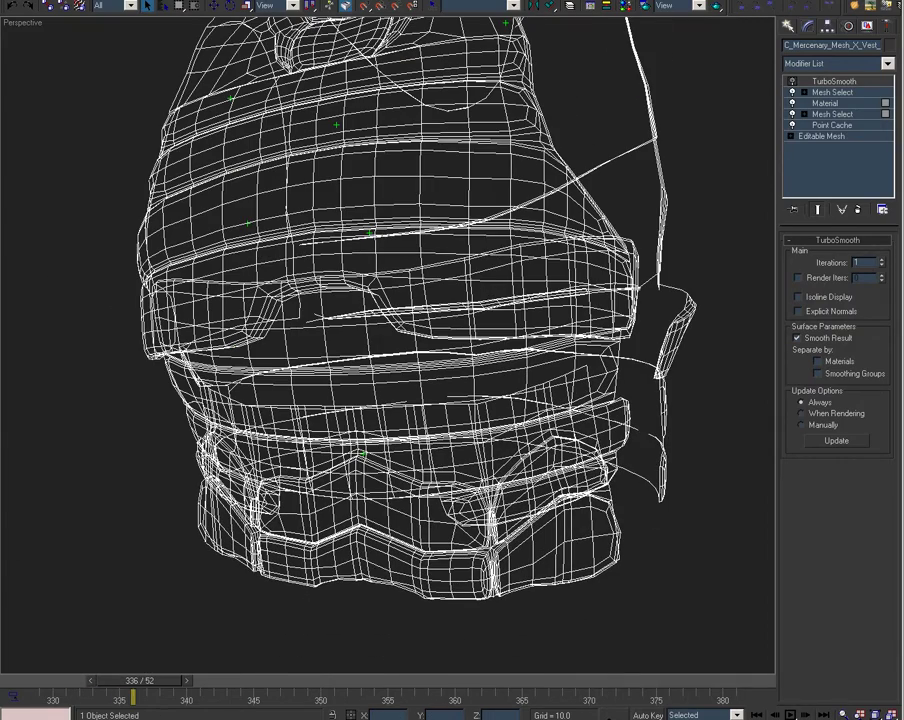
Set the Master Dynamic's simulation start to Animation and scrub the timeline to frame 364
drag(390, 719, 450, 89)
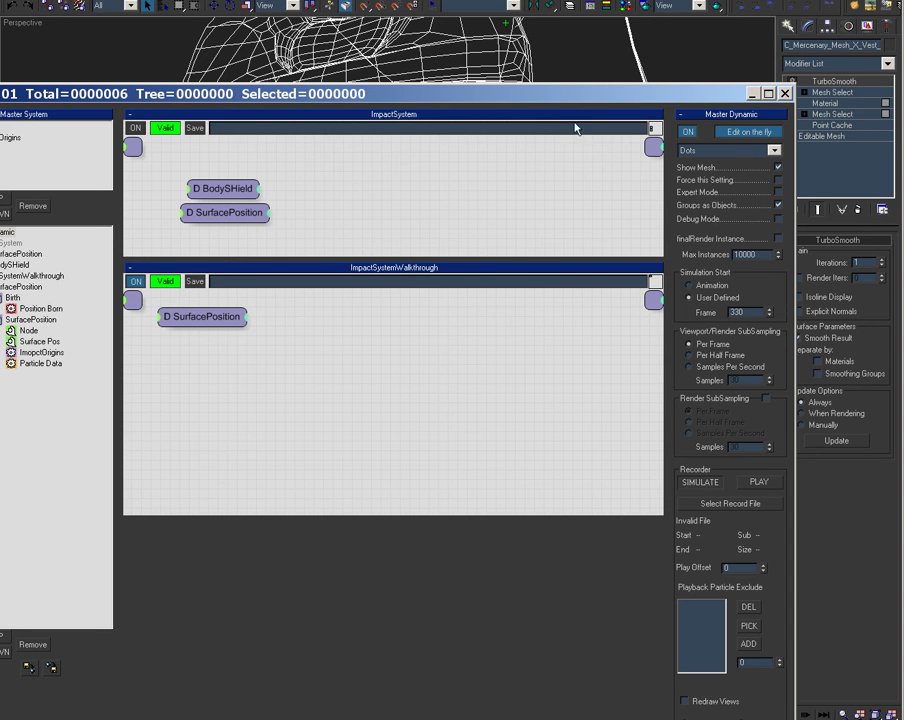
drag(570, 88, 366, 719)
drag(133, 681, 508, 680)
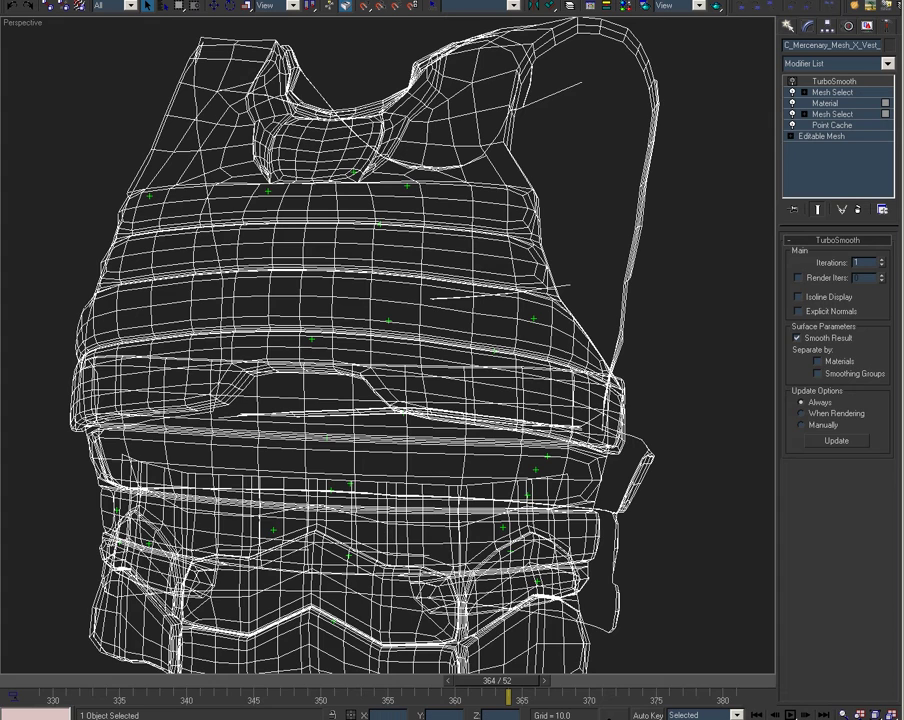
Save the SurfacePosition dynamic set under ImpactSystemWalkthrough as SurfacePosition.tps
drag(607, 717, 434, 18)
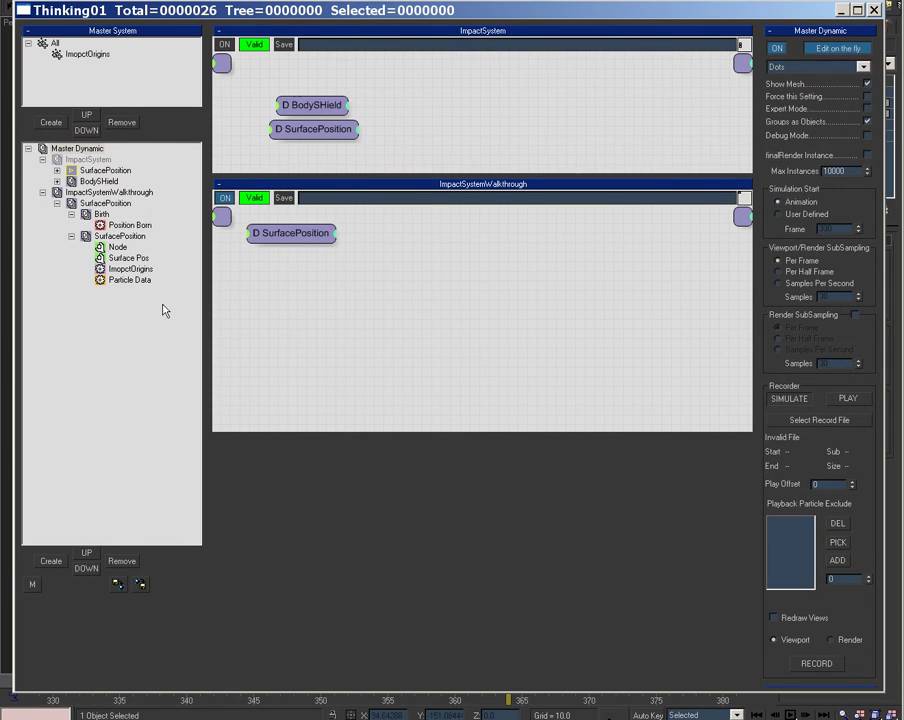
click(105, 203)
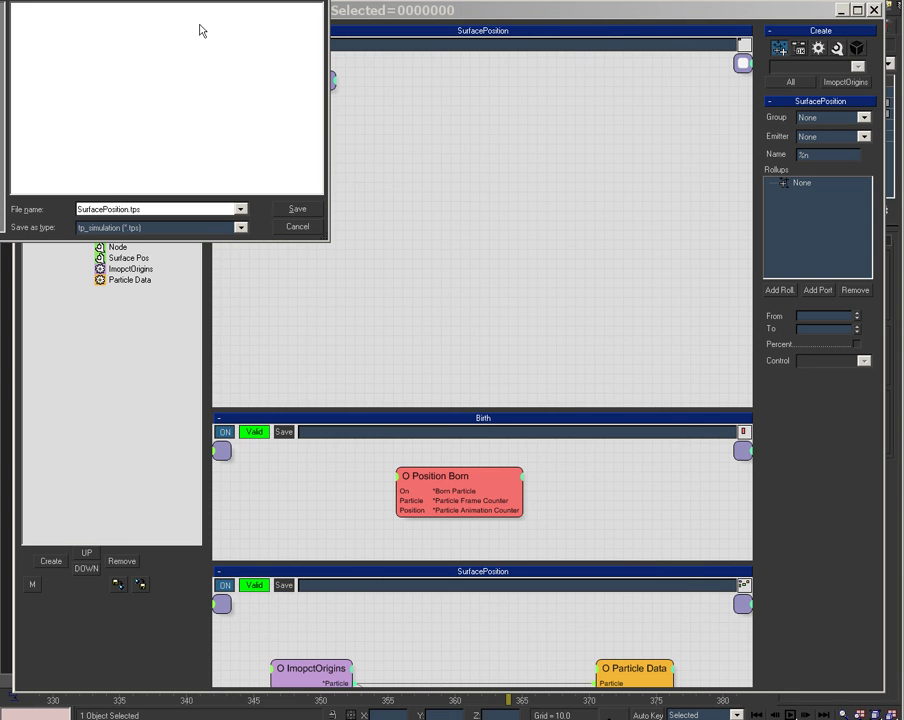
click(298, 209)
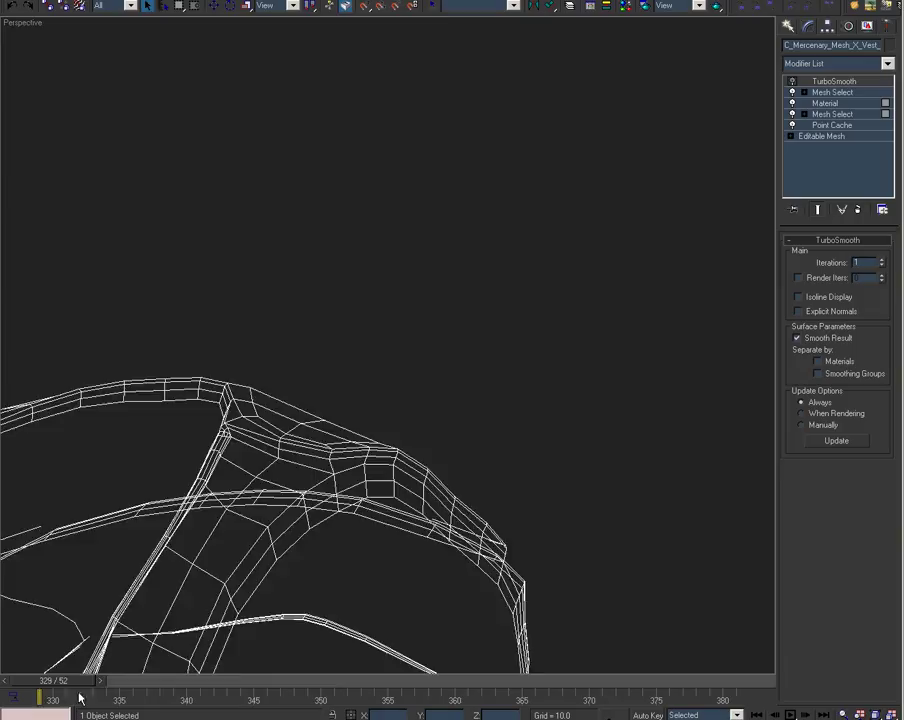
Scrub the timeline to frame 353, compare the vest in shaded and wireframe display, and examine its particles from both sides
mouse_move(80, 697)
mouse_down()
mouse_move(352, 705)
mouse_move(420, 688)
mouse_move(700, 684)
mouse_move(48, 704)
mouse_move(362, 702)
mouse_up()
key(F3)
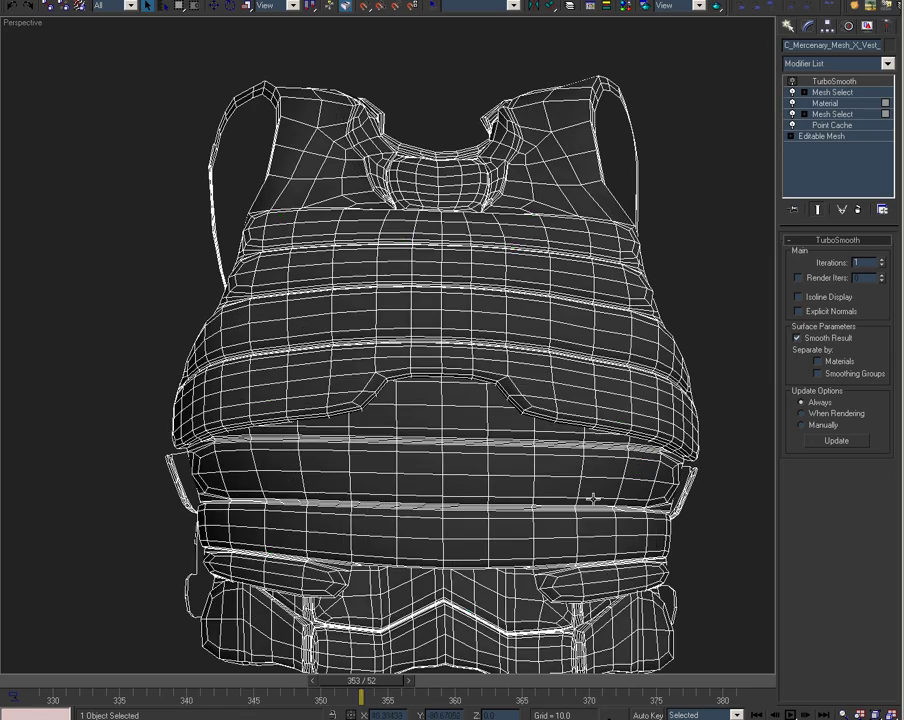
key(F3)
mouse_move(518, 486)
alt+middle_down()
mouse_move(648, 467)
mouse_move(753, 416)
mouse_move(579, 446)
mouse_move(431, 417)
mouse_move(369, 456)
mouse_move(531, 466)
mouse_move(750, 370)
mouse_move(129, 116)
mouse_move(468, 536)
mouse_move(598, 351)
mouse_move(652, 345)
mouse_move(600, 352)
alt+middle_up()
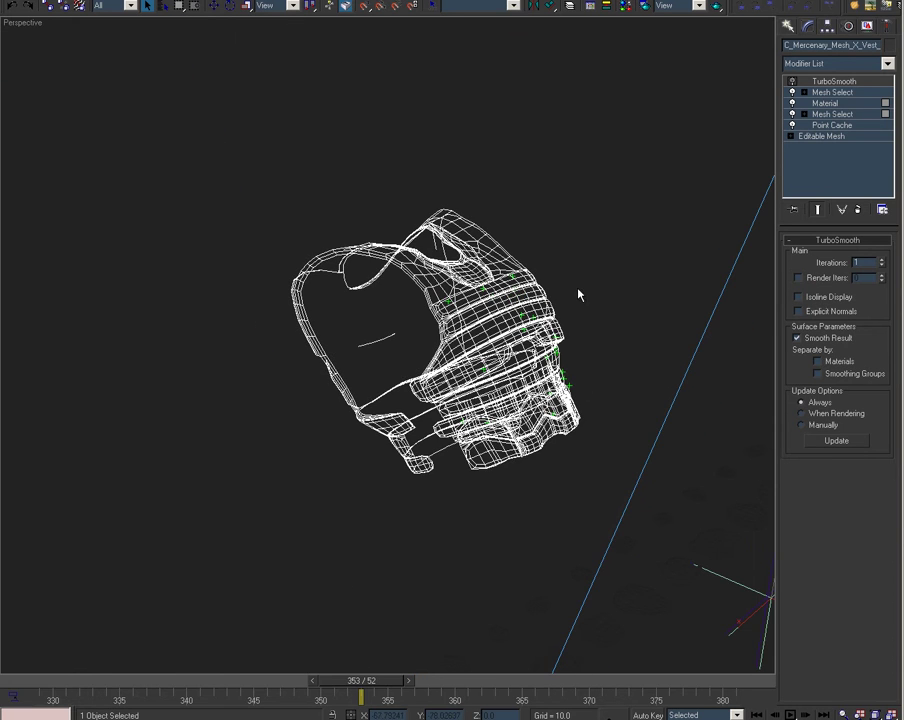
alt+middle_drag(578, 294, 272, 286)
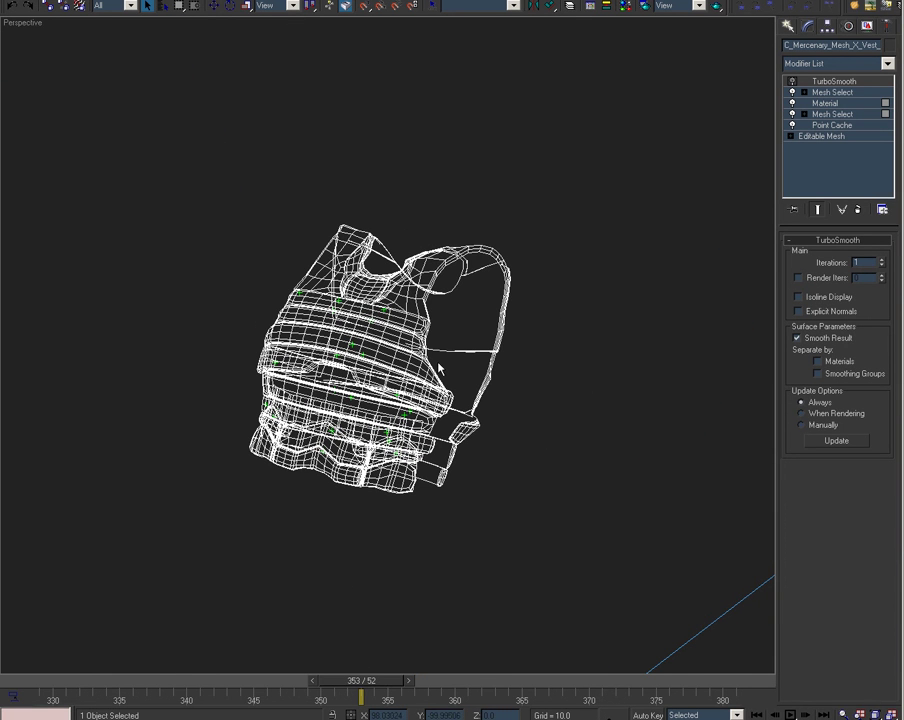